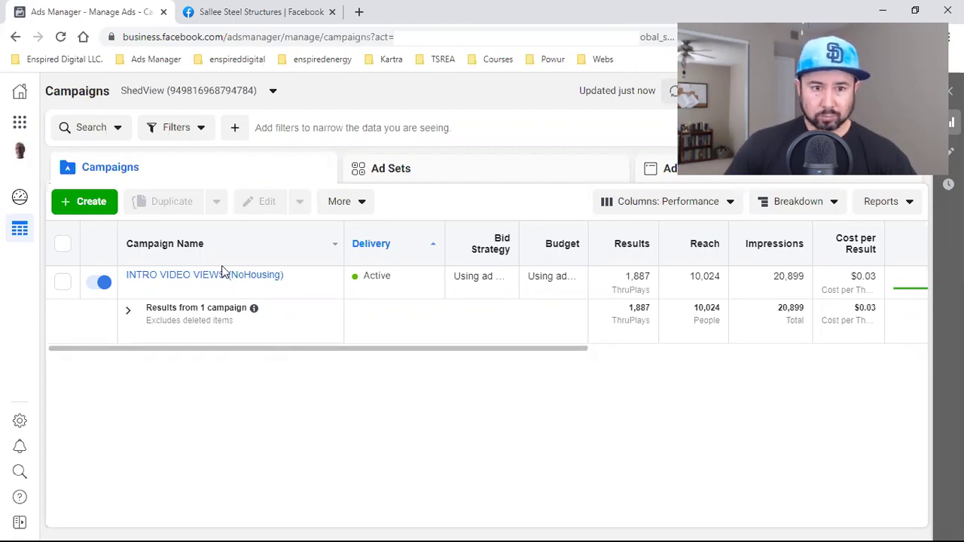
- Switch from Ads Manager to the Sallee Steel Structures Facebook page tab
left_click(256, 12)
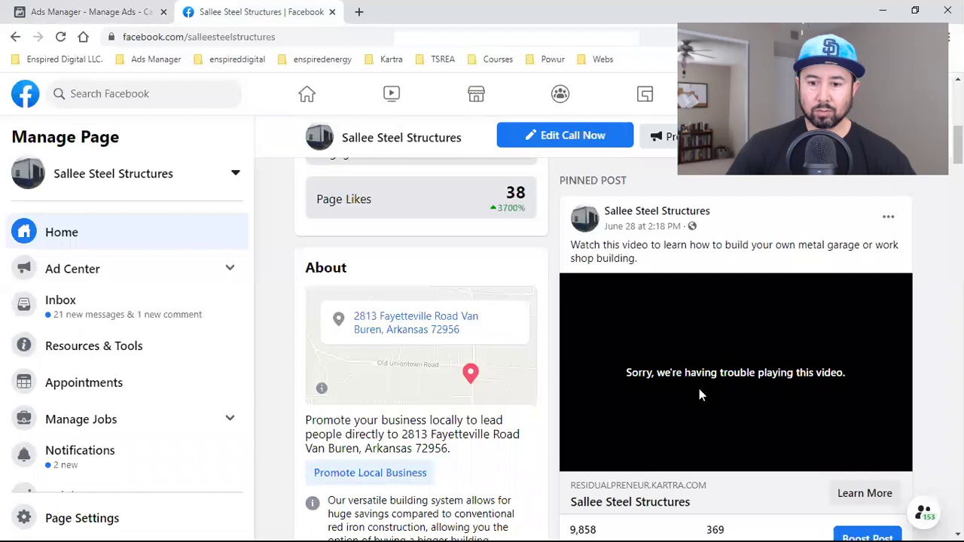
- Reload the Sallee Steel Structures page and scroll to its pinned post
left_click(61, 36)
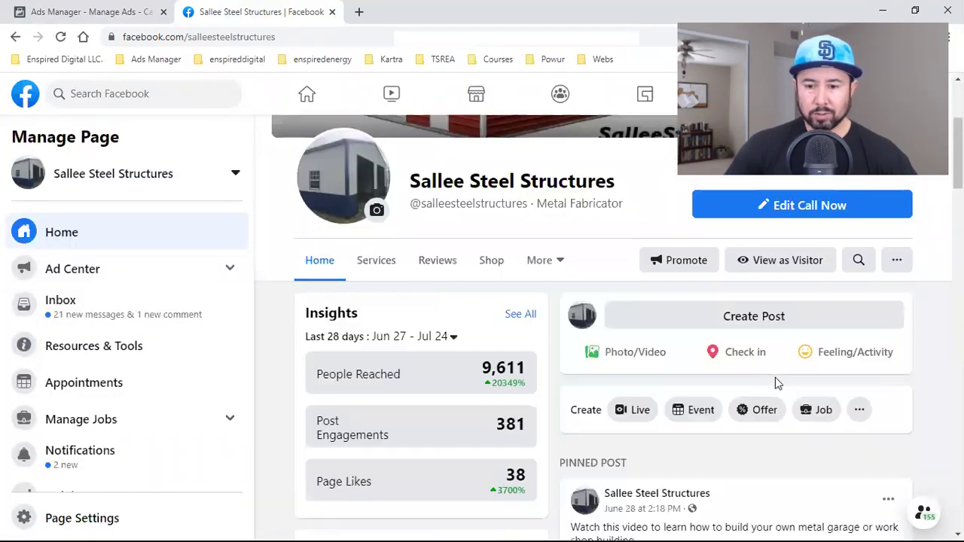
scroll(865, 383, "down", 1)
scroll(864, 383, "down", 4)
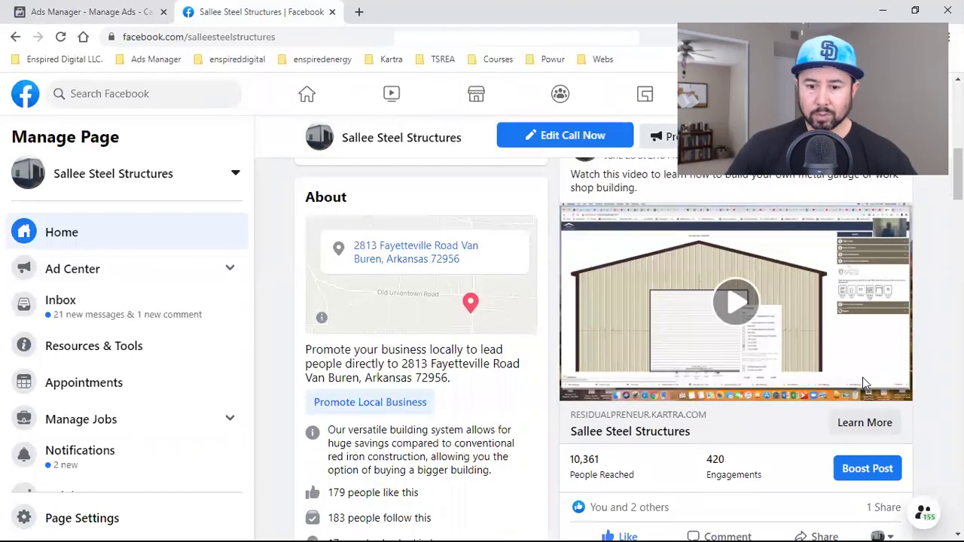
scroll(863, 378, "up", 1)
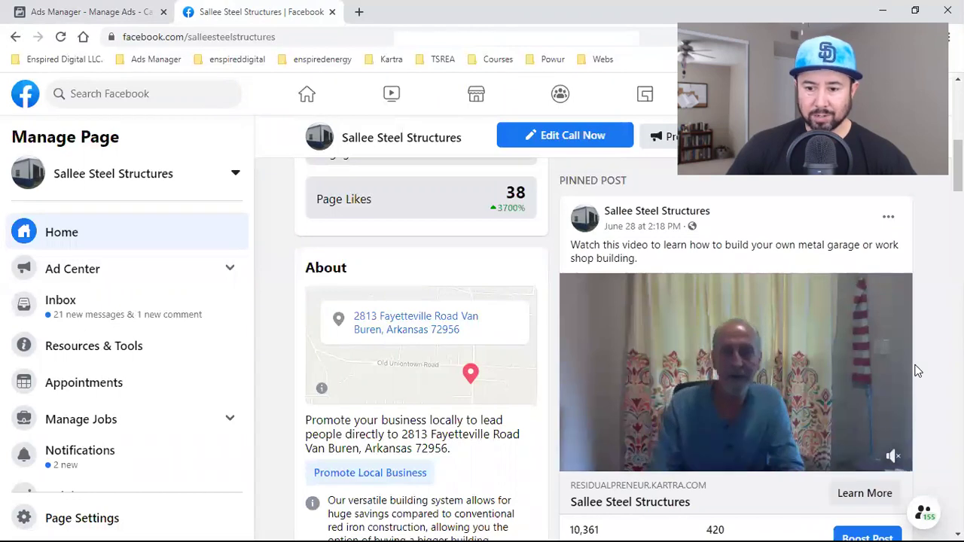
scroll(913, 370, "down", 2)
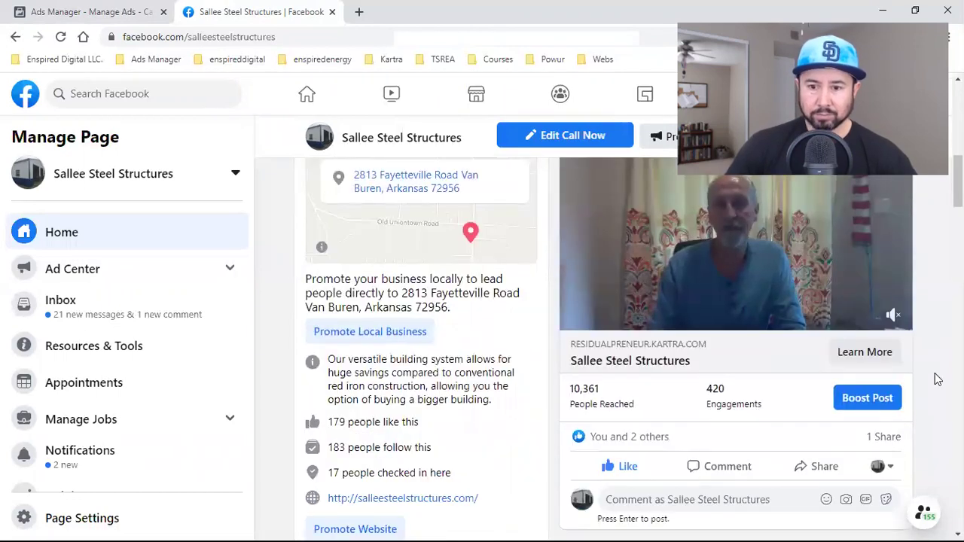
scroll(915, 376, "up", 2)
- Open the pinned building video, close the viewer, and let it play inline
left_click(733, 342)
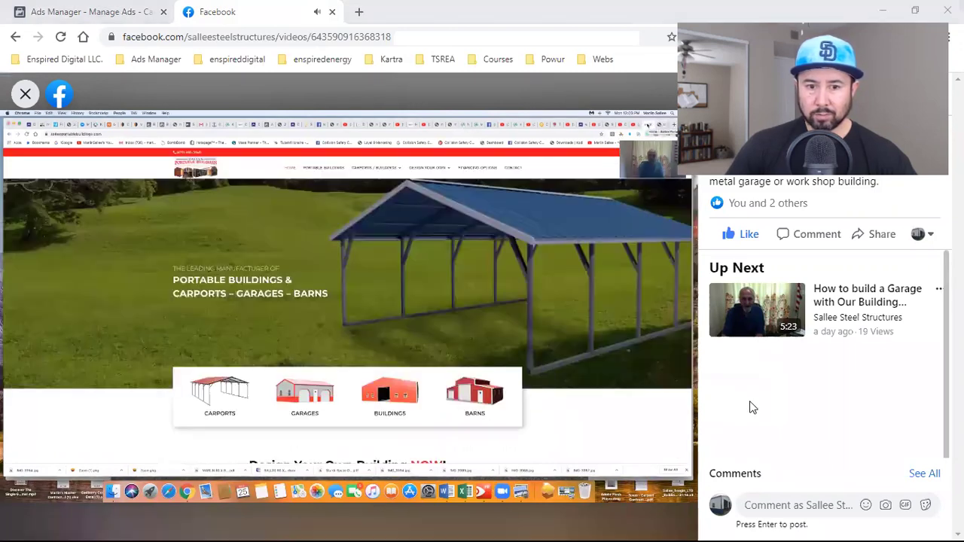
left_click(20, 98)
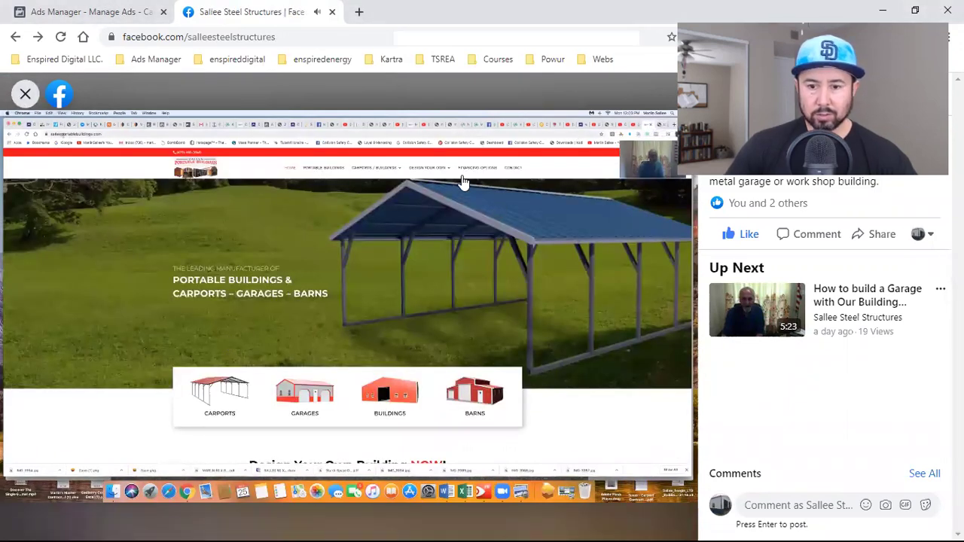
scroll(621, 301, "down", 1)
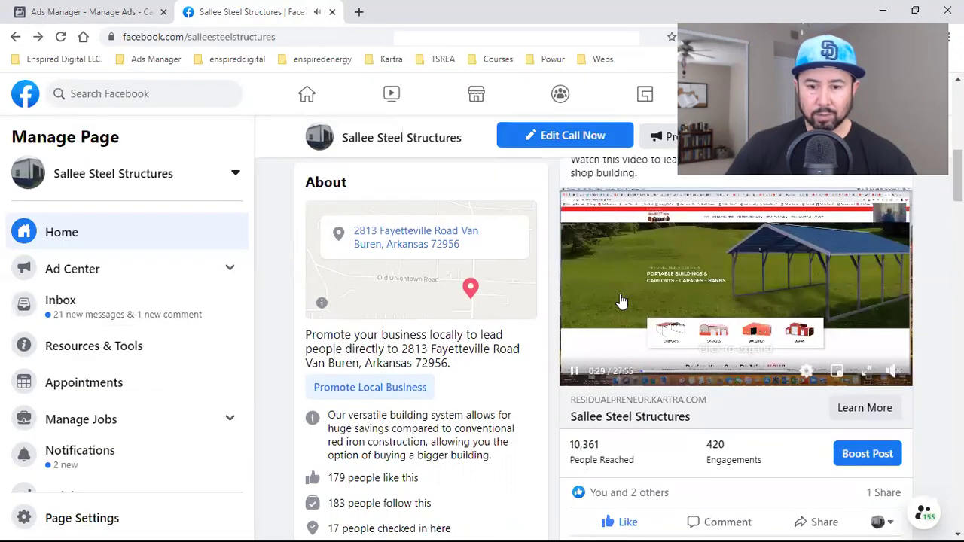
scroll(621, 301, "down", 1)
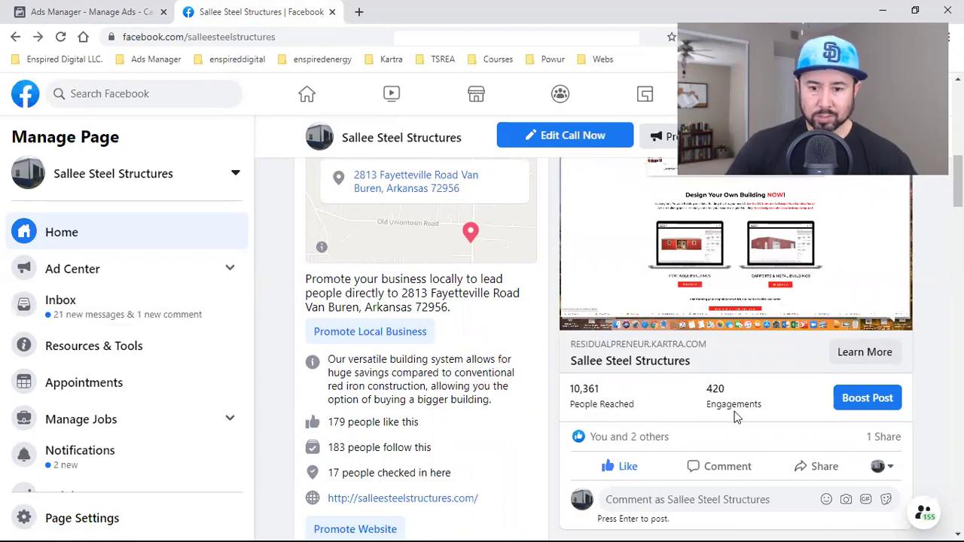
scroll(737, 418, "down", 10)
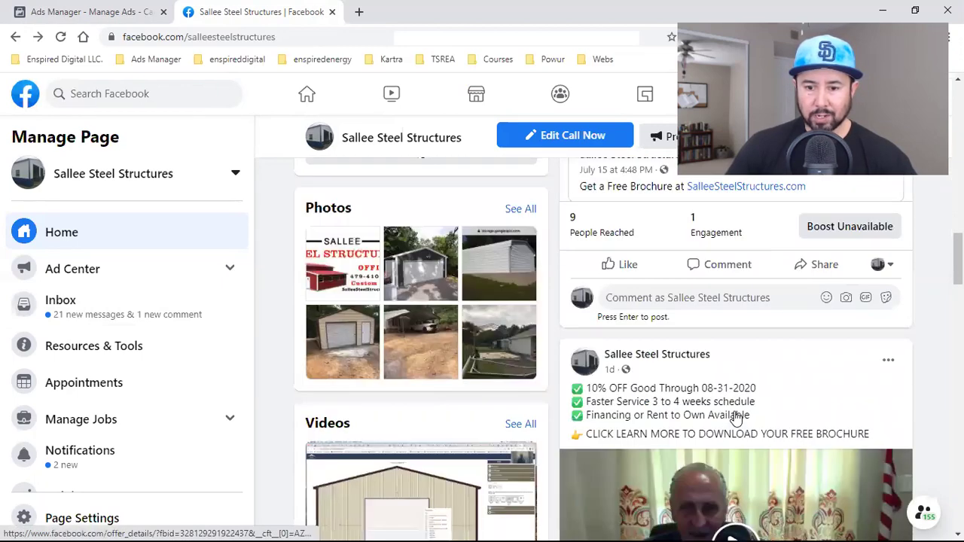
scroll(737, 418, "down", 5)
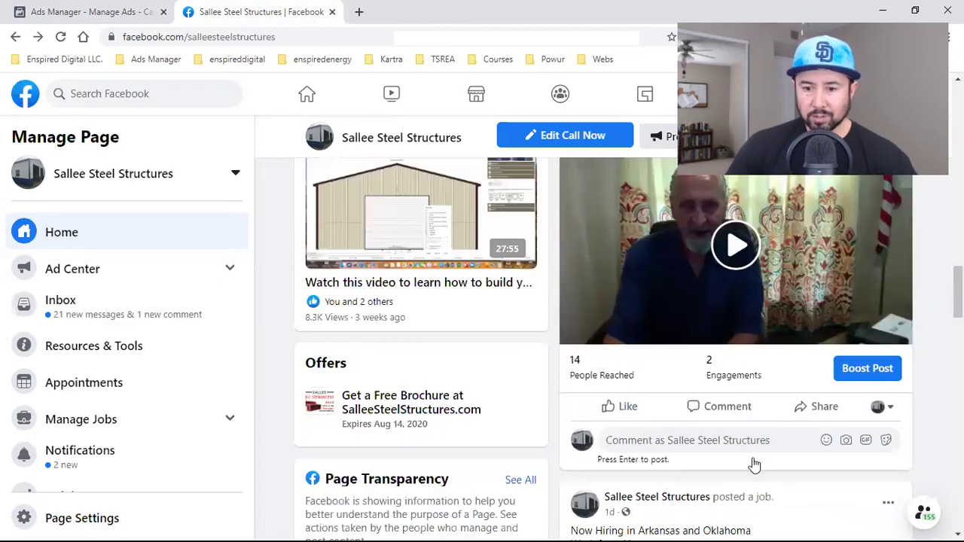
scroll(753, 463, "up", 3)
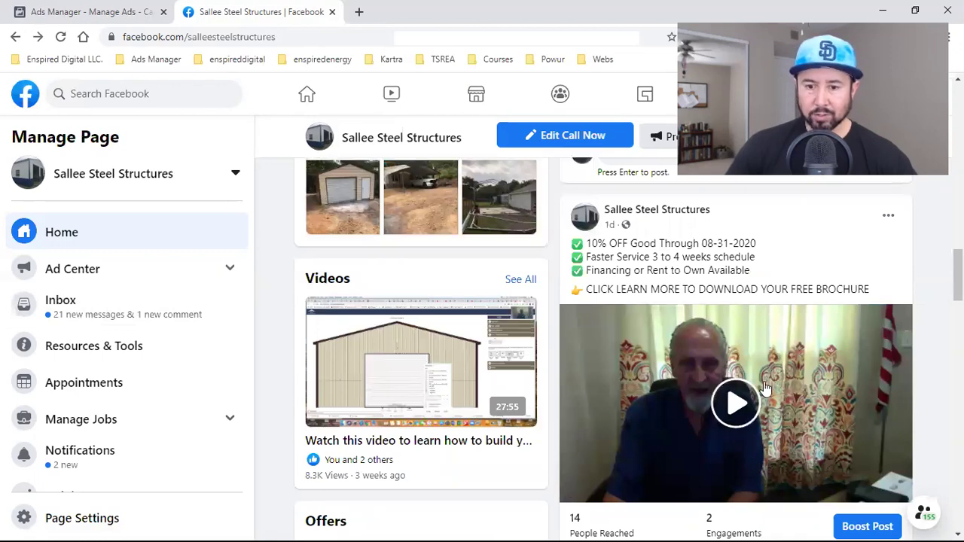
scroll(765, 388, "up", 15)
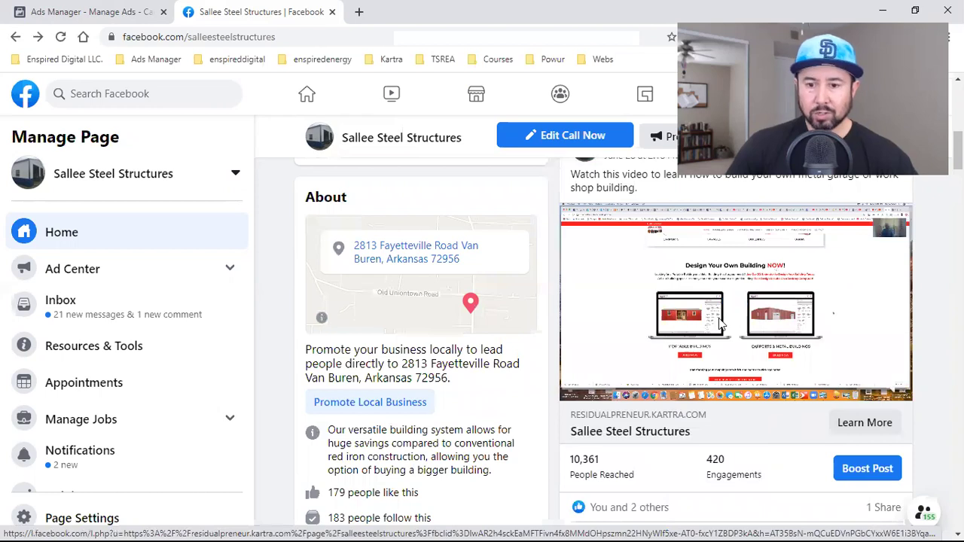
scroll(101, 11, "up", 2)
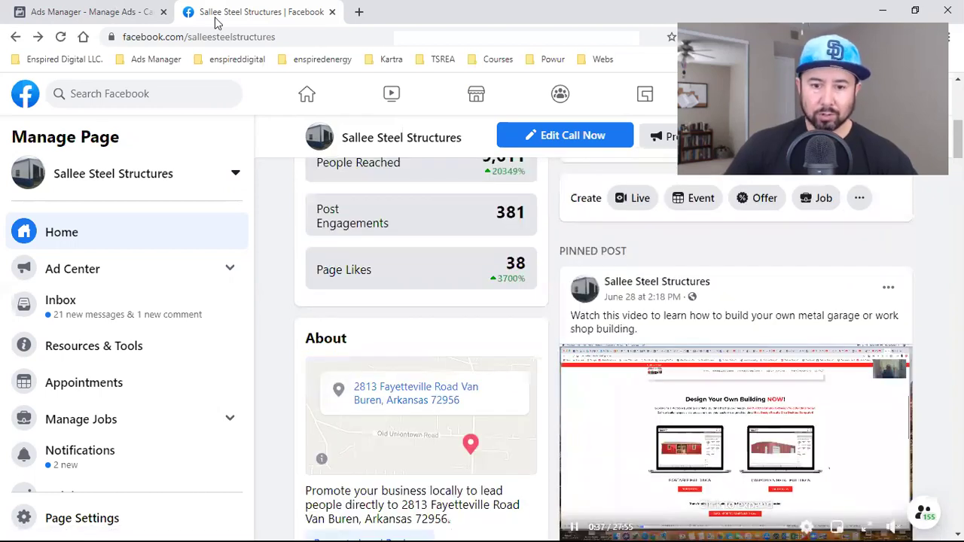
- Refresh the campaign so Reach shows 10,015, and review Amount Spent ($63.42 of $70.00)
key("ctrl+Tab")
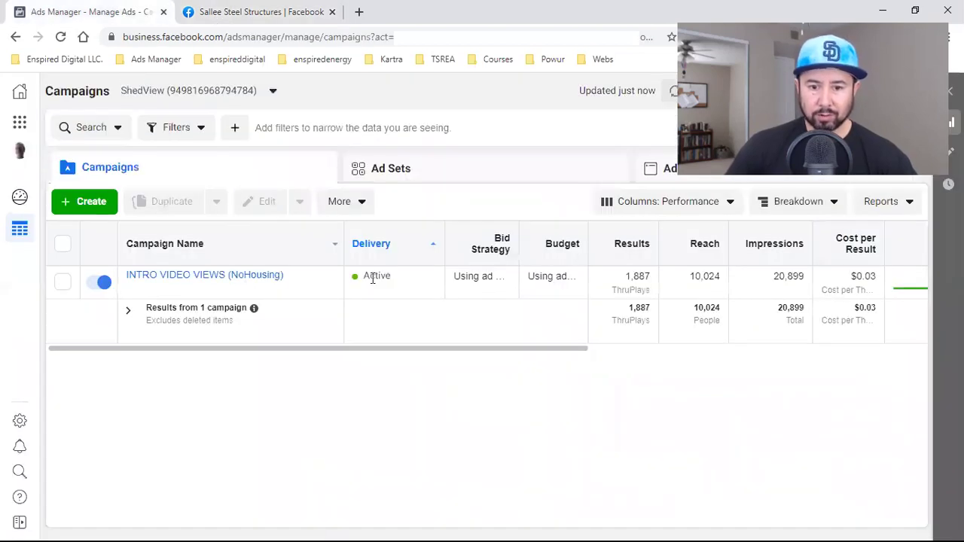
left_click(675, 92)
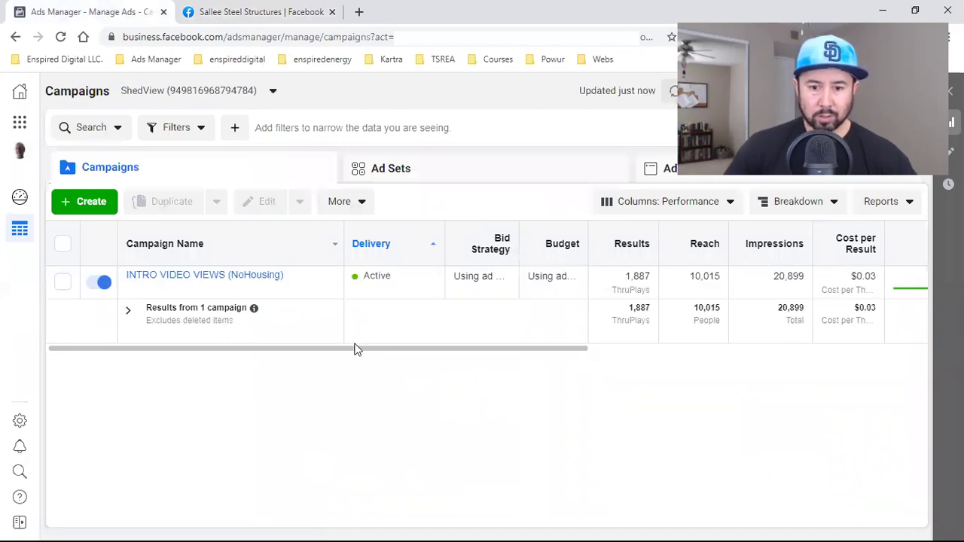
left_click_drag(516, 351, 674, 355)
left_click_drag(545, 354, 396, 355)
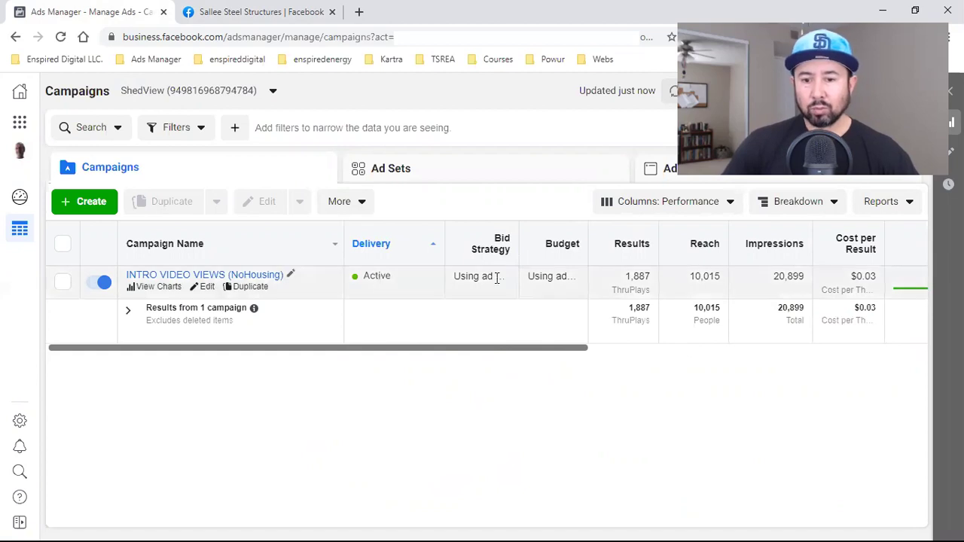
left_click_drag(468, 350, 572, 351)
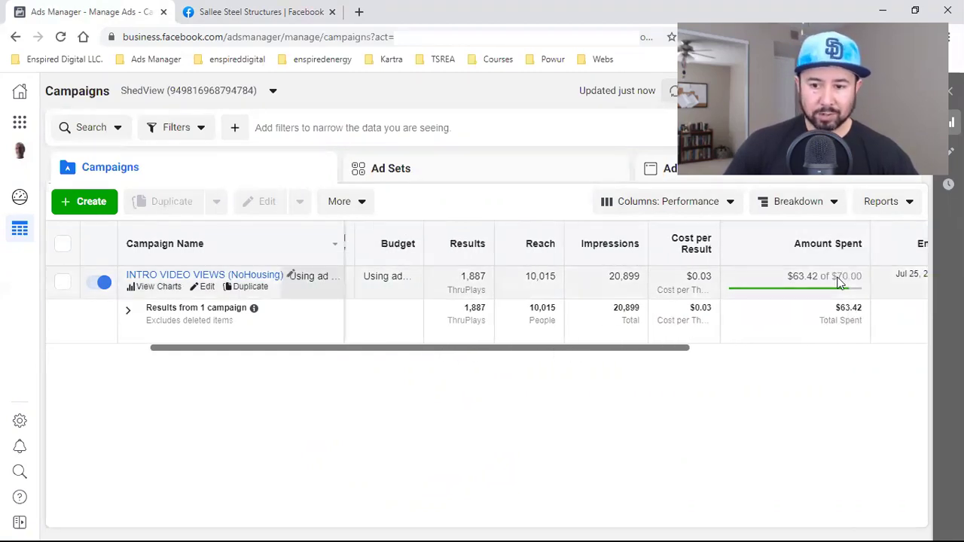
left_click(282, 10)
- Recheck the campaign table, then scroll the Facebook page to the 10% OFF brochure video
scroll(759, 316, "down", 1)
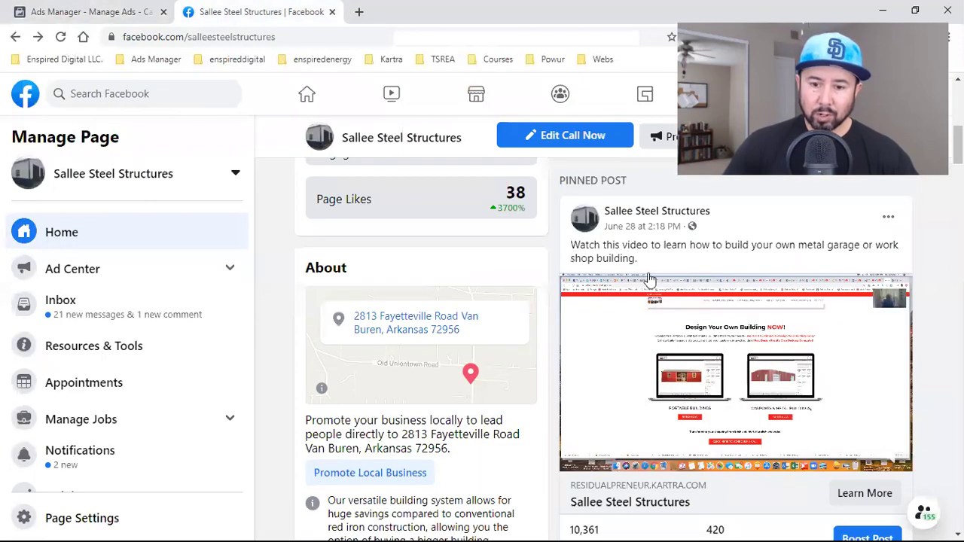
mouse_move(743, 302)
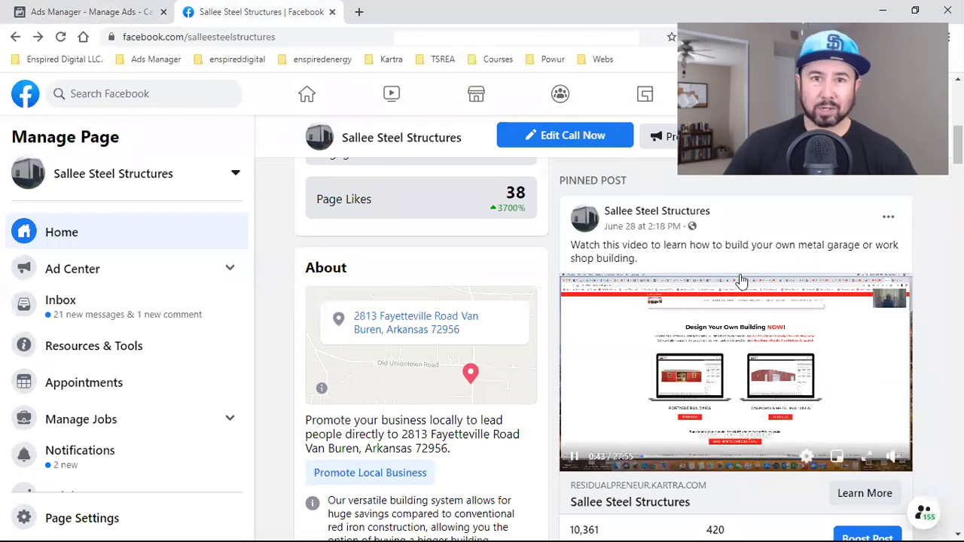
left_click(126, 9)
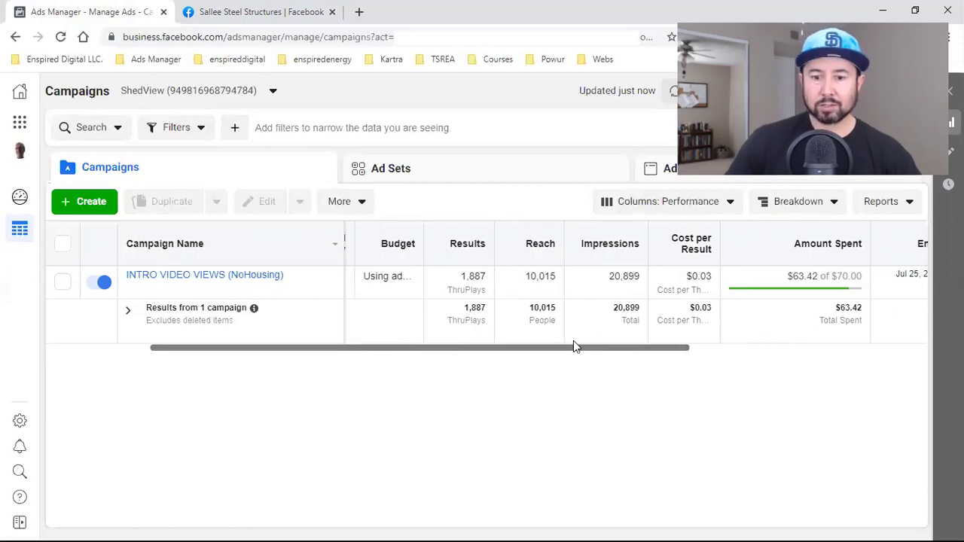
left_click_drag(574, 346, 411, 351)
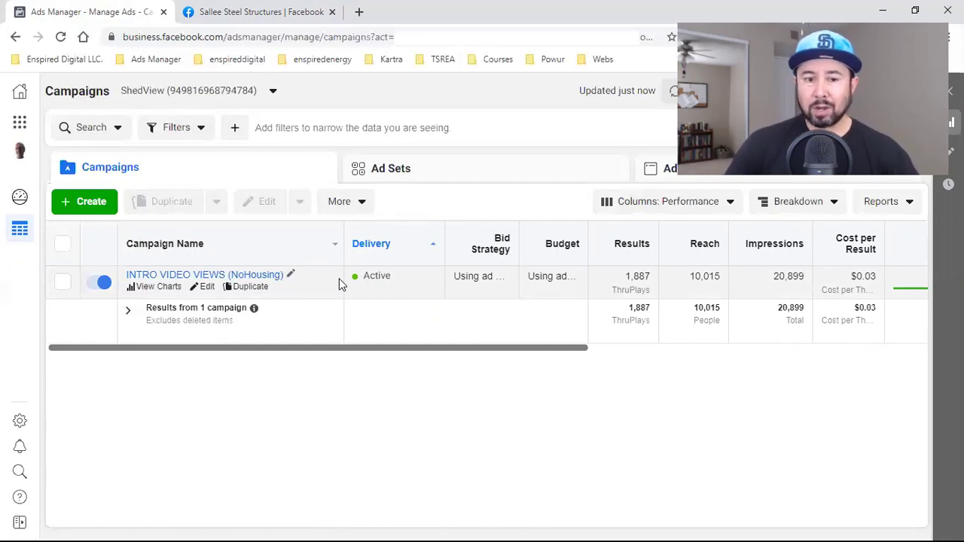
left_click(262, 10)
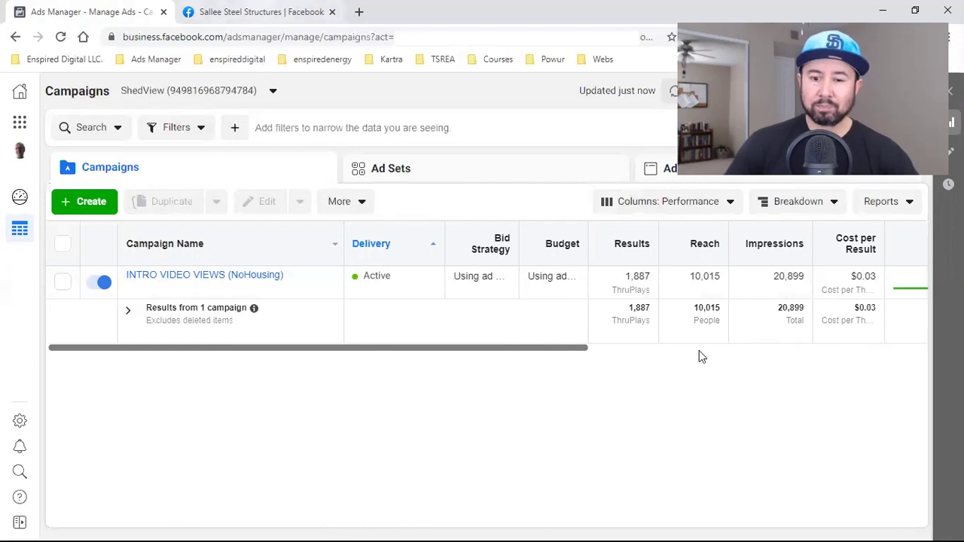
scroll(789, 382, "down", 12)
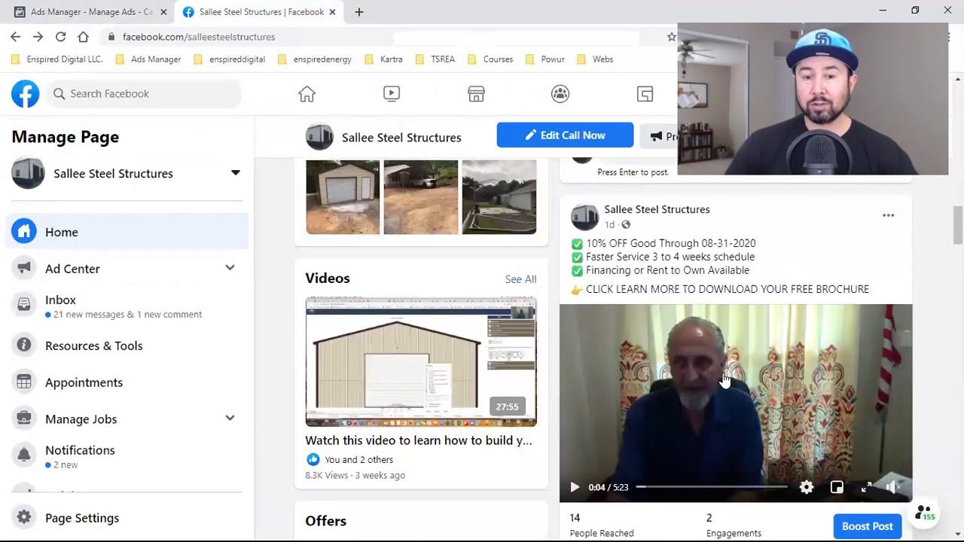
left_click(130, 15)
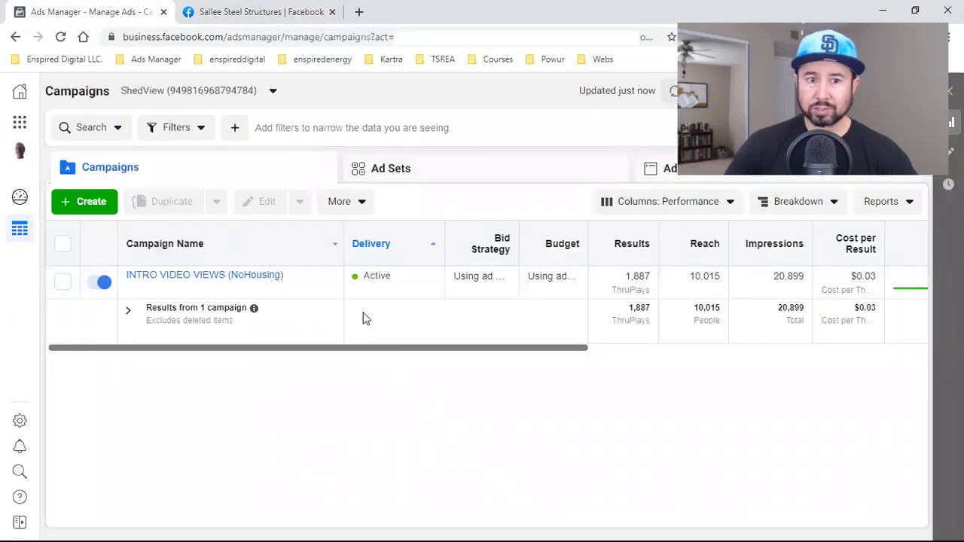
left_click(213, 6)
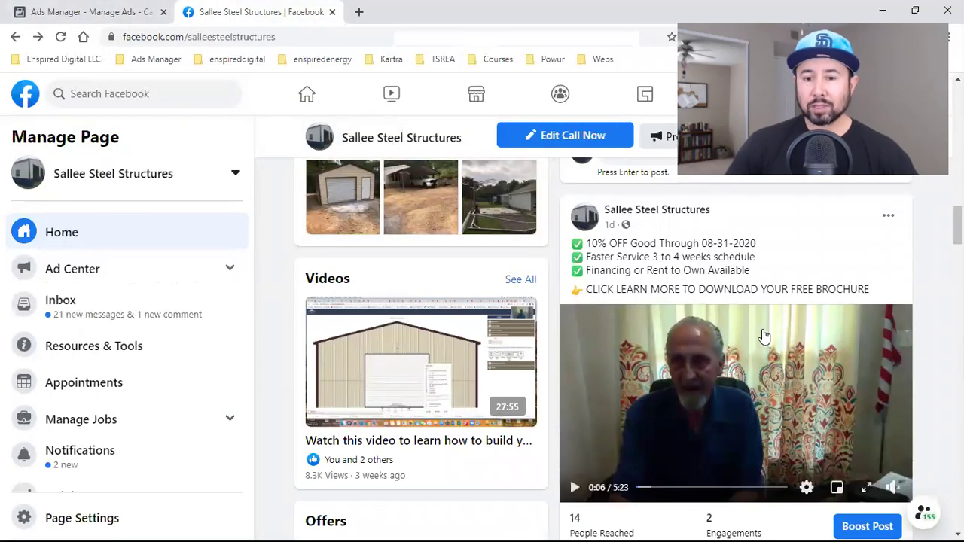
triple_click(694, 289)
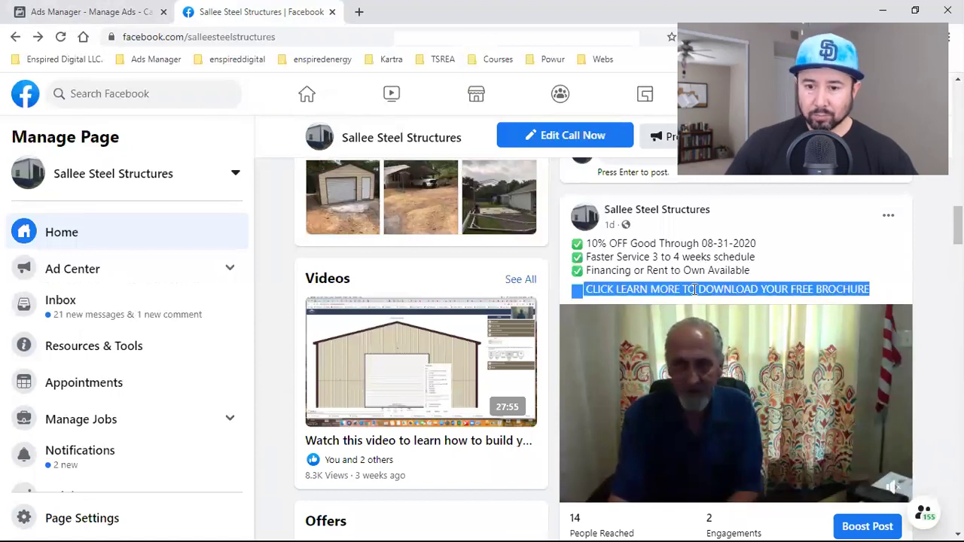
left_click(814, 289)
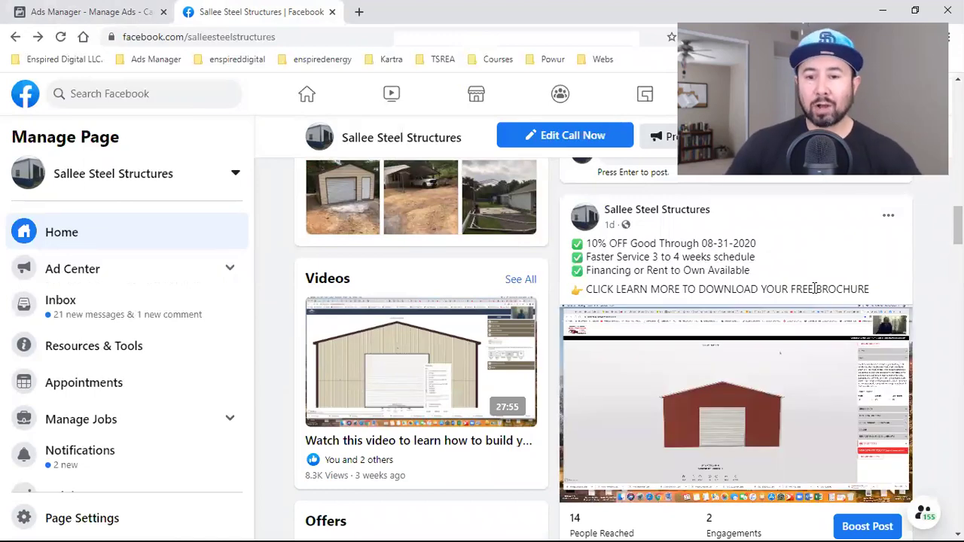
scroll(815, 290, "up", 10)
scroll(815, 294, "down", 7)
scroll(814, 294, "down", 5)
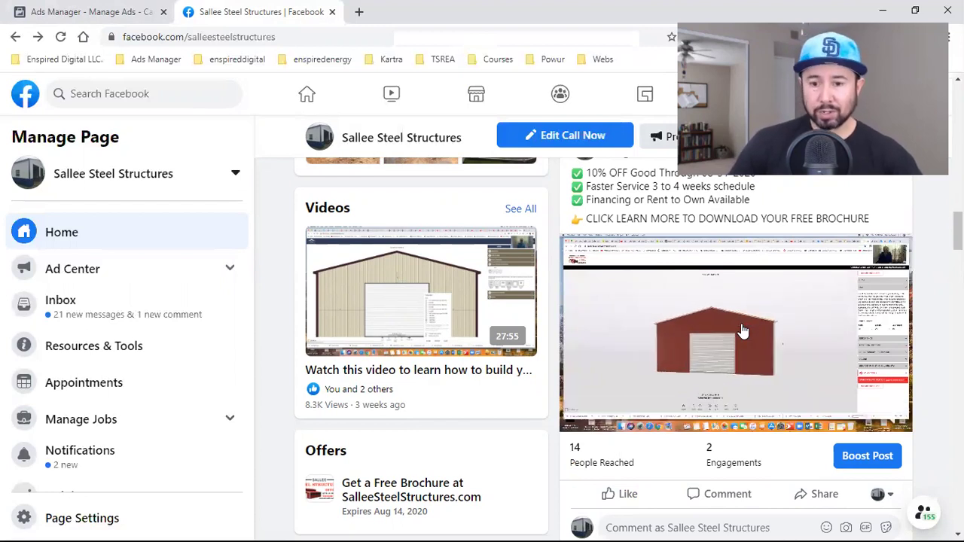
scroll(740, 337, "up", 5)
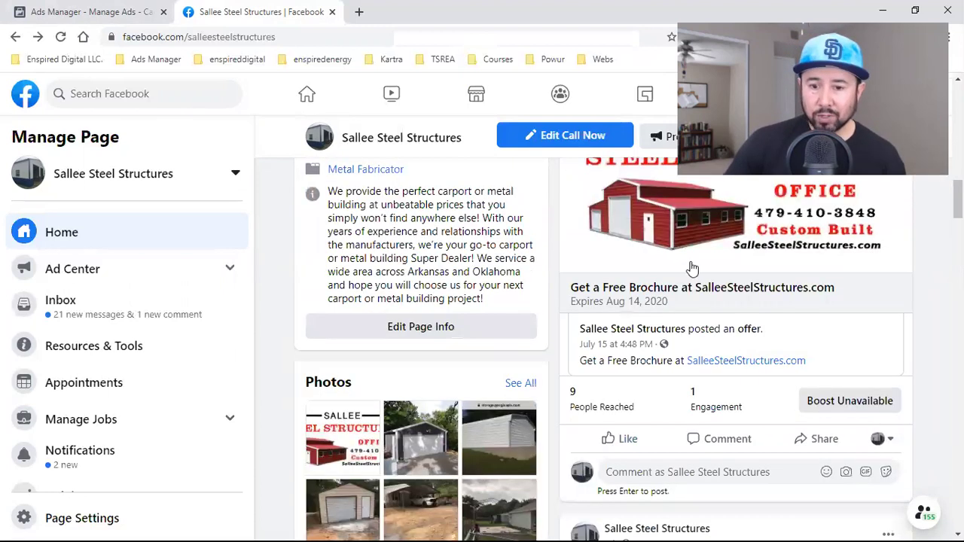
scroll(739, 337, "up", 8)
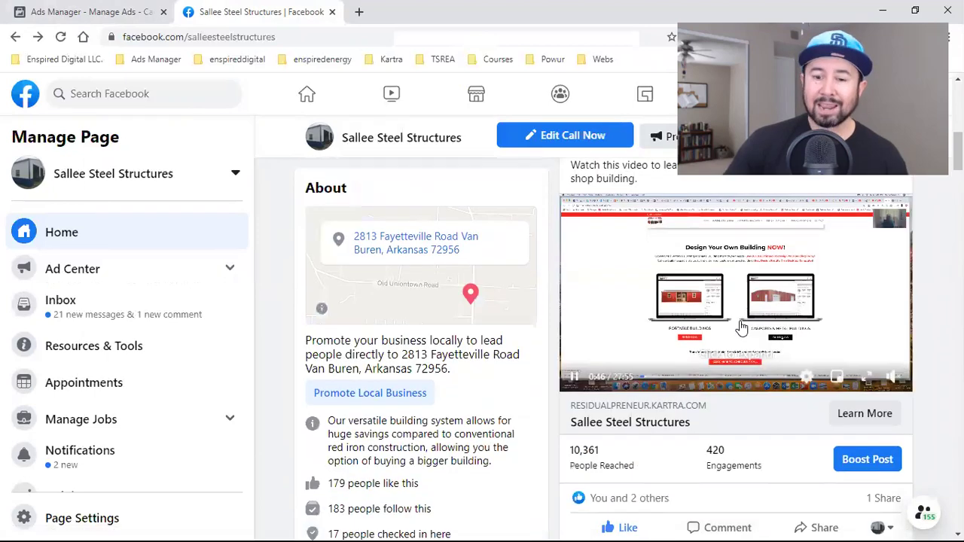
scroll(742, 327, "down", 10)
scroll(738, 327, "up", 2)
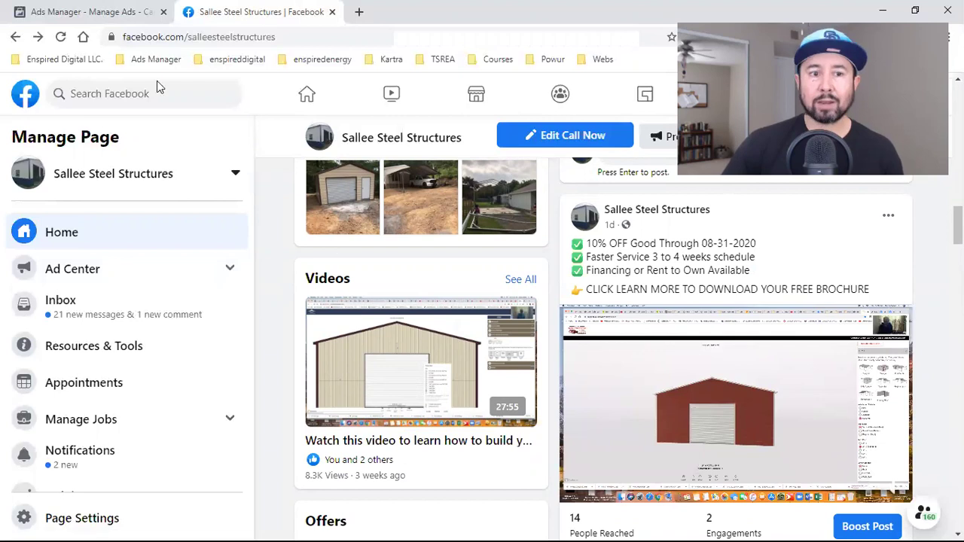
- Go to the Ads Manager Audiences page through the Business Tools shortcuts
left_click(90, 11)
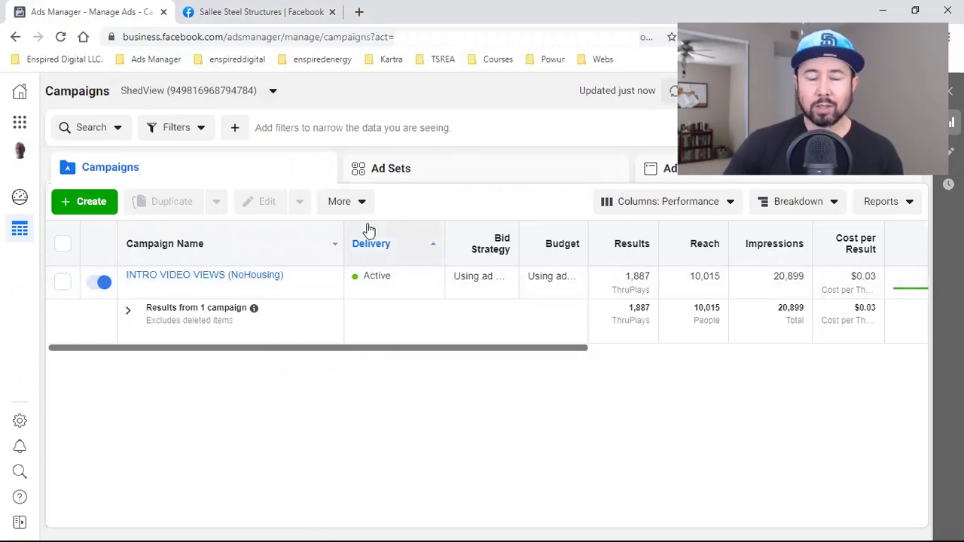
left_click(20, 123)
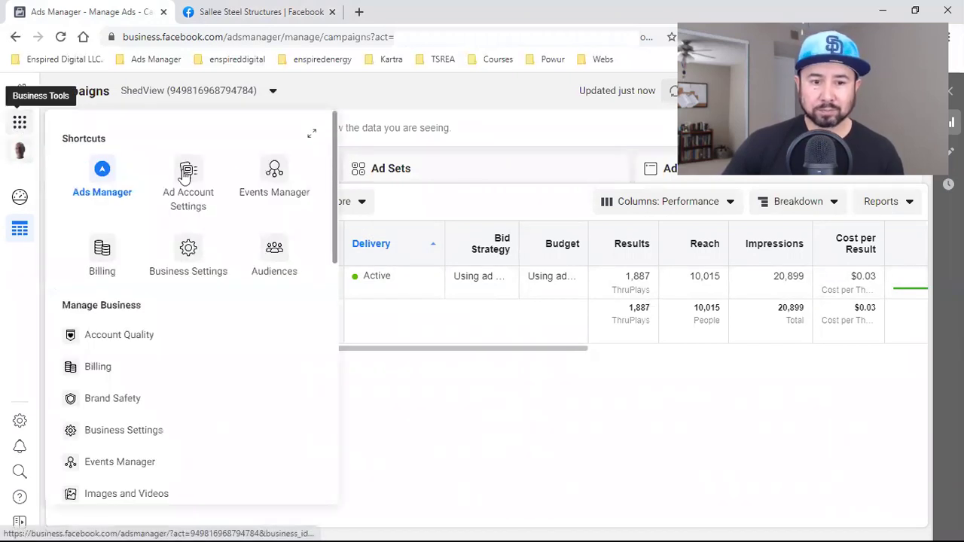
left_click(257, 247)
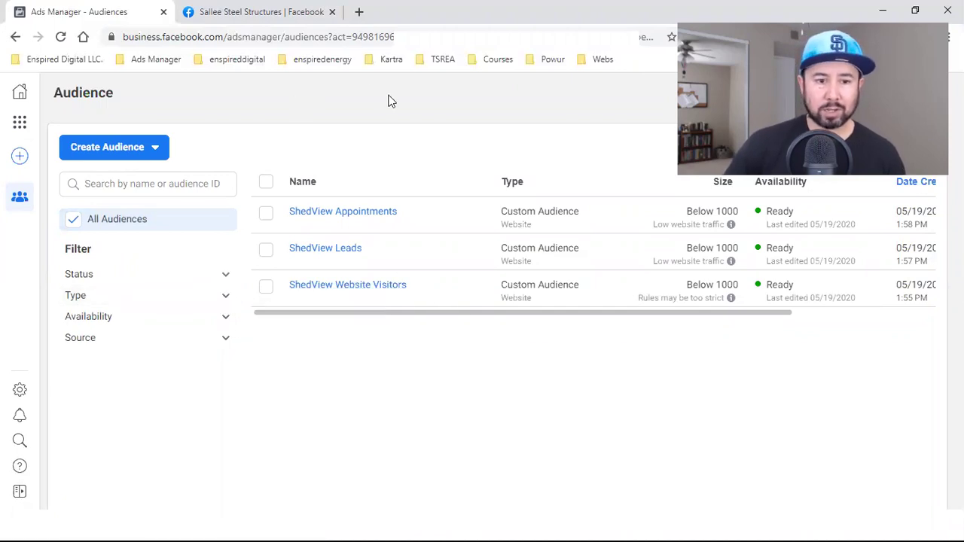
left_click(130, 149)
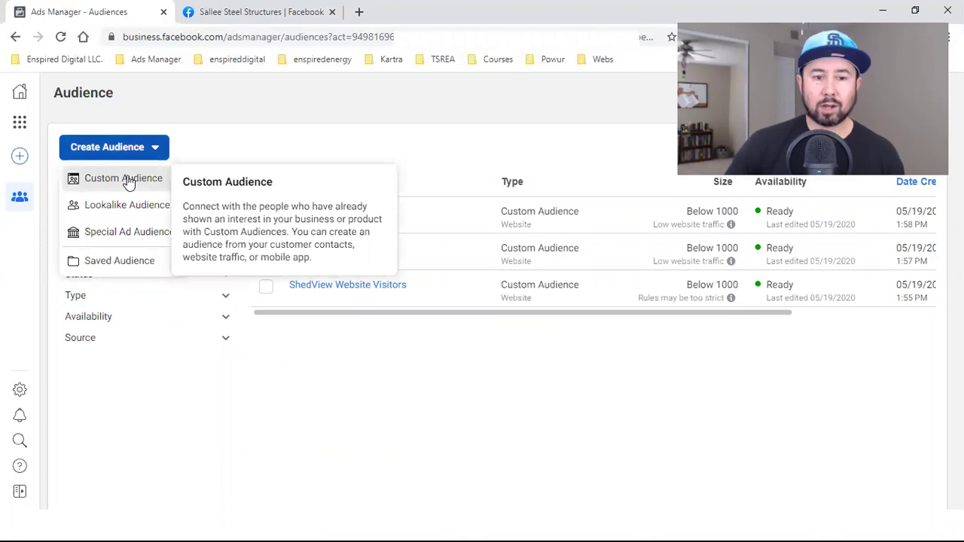
left_click(128, 181)
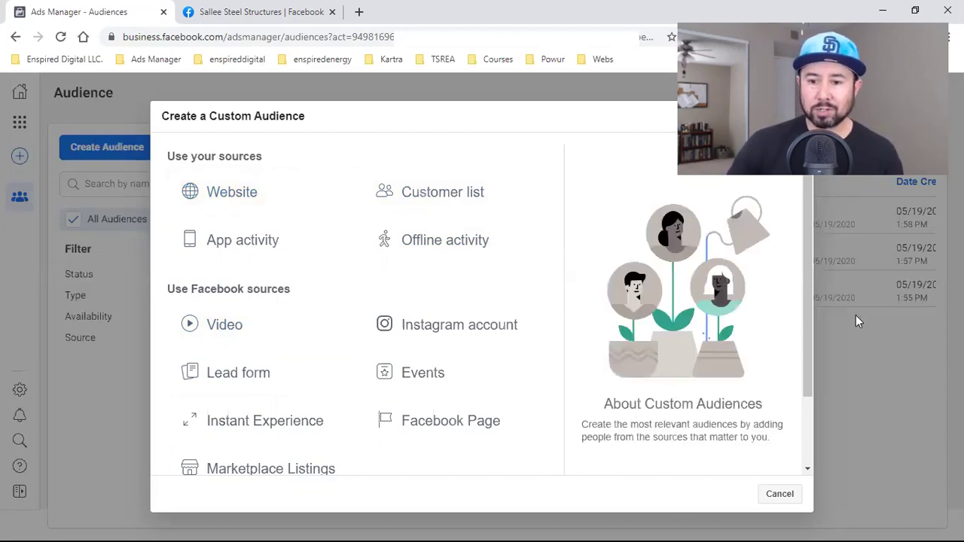
key("Escape")
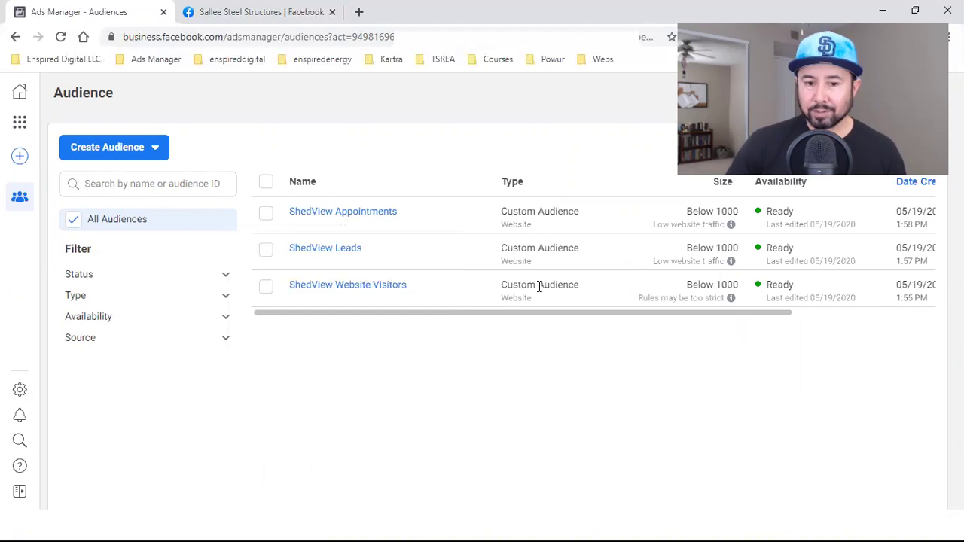
mouse_move(372, 294)
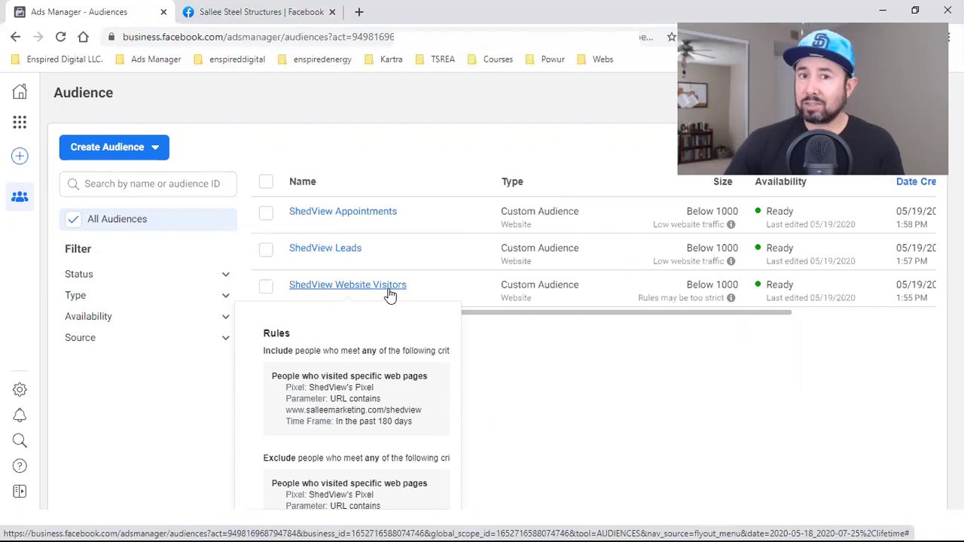
- Open the video post's landing page and confirm ShedView's Pixel fires PageView and ViewContent
left_click(257, 12)
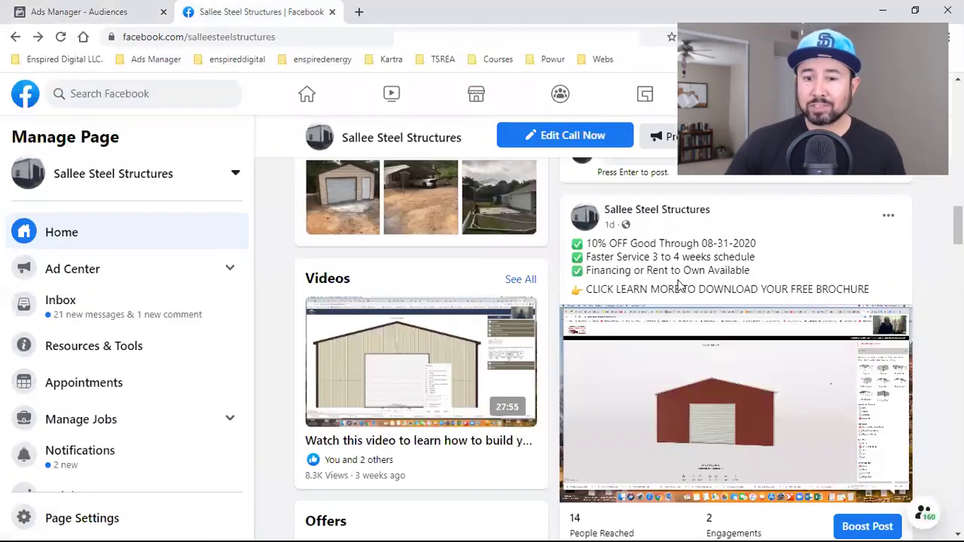
scroll(882, 364, "up", 3)
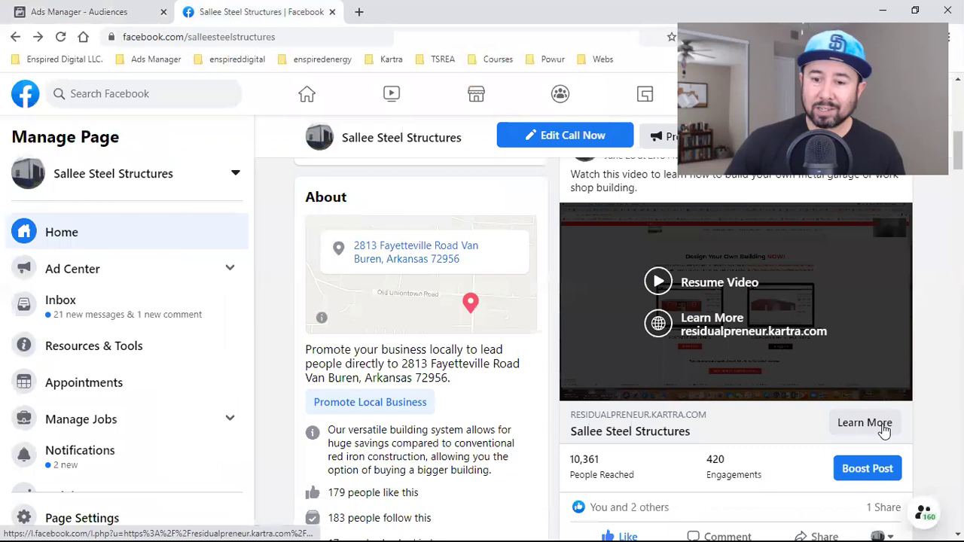
left_click(619, 386)
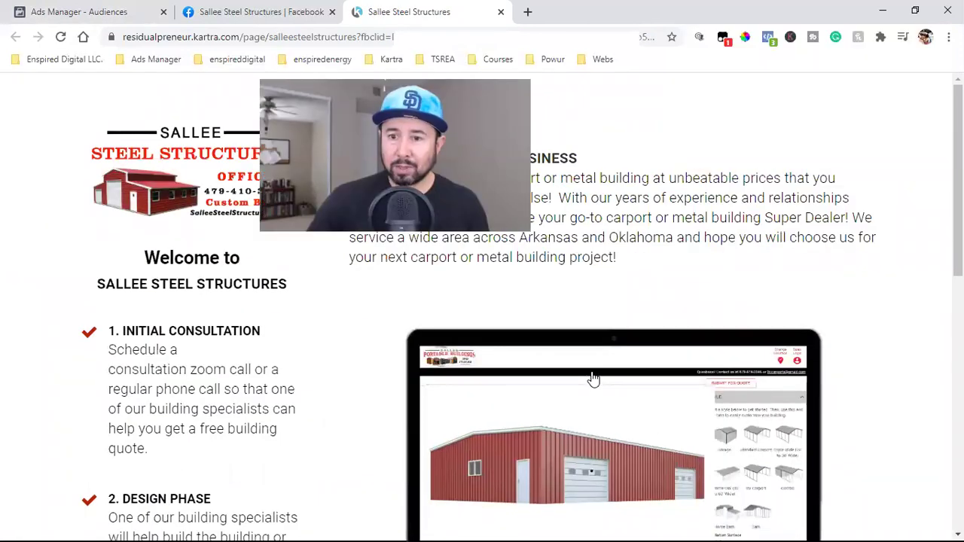
left_click(767, 39)
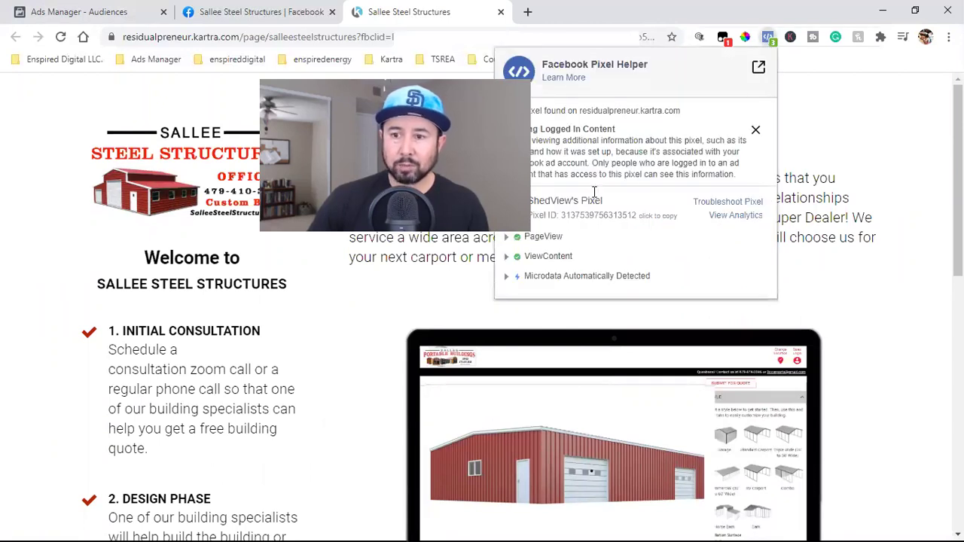
left_click(900, 338)
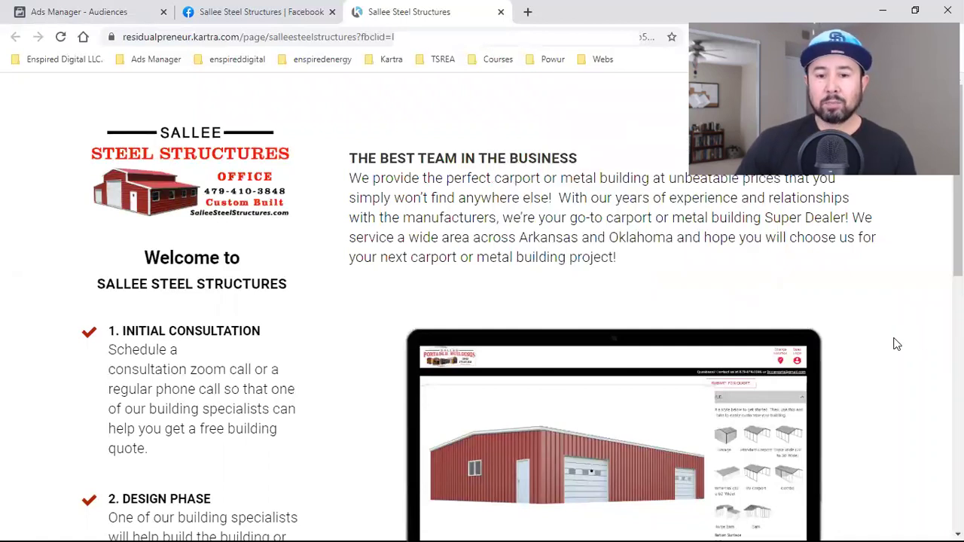
scroll(631, 359, "down", 7)
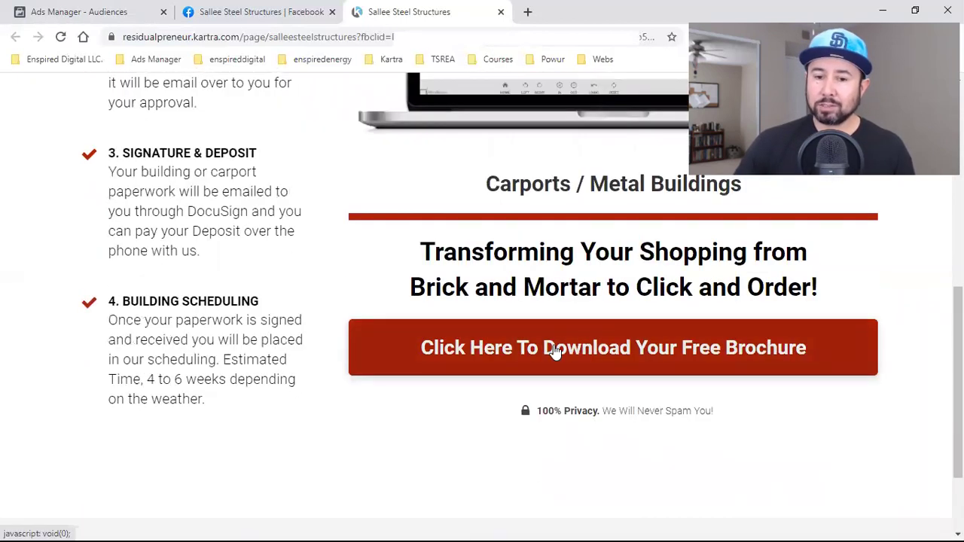
left_click(142, 6)
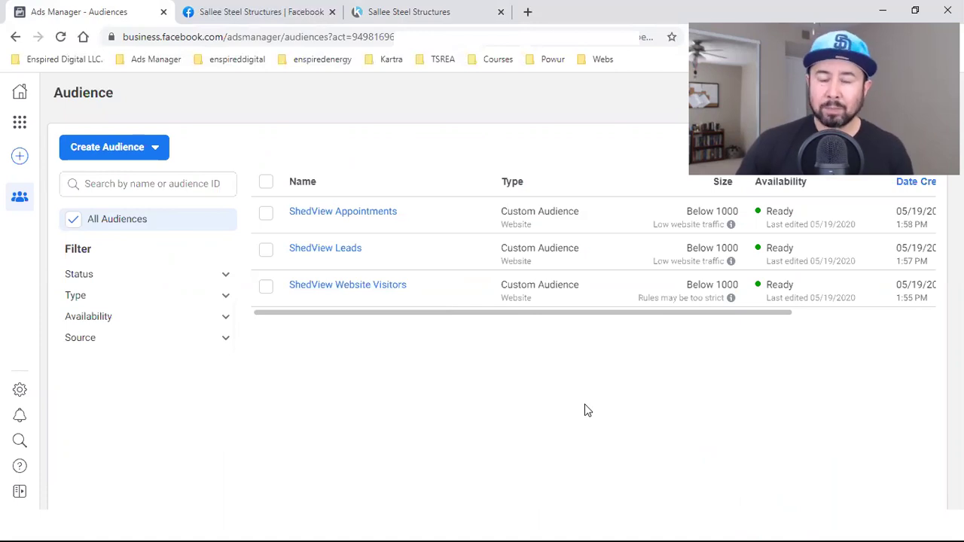
- Compare the ShedView Leads and ShedView Appointments rules, ending on the landing page
mouse_move(334, 254)
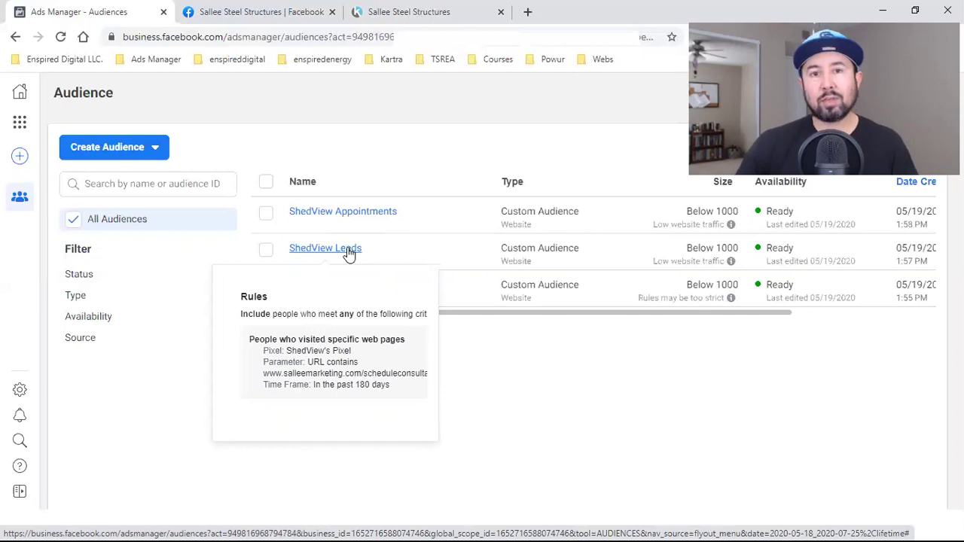
left_click(386, 9)
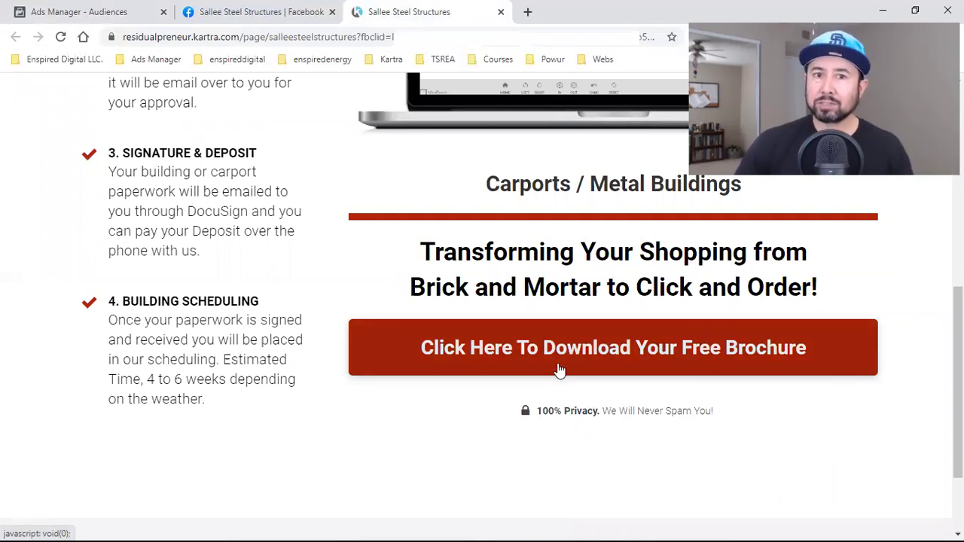
left_click(47, 9)
mouse_move(339, 254)
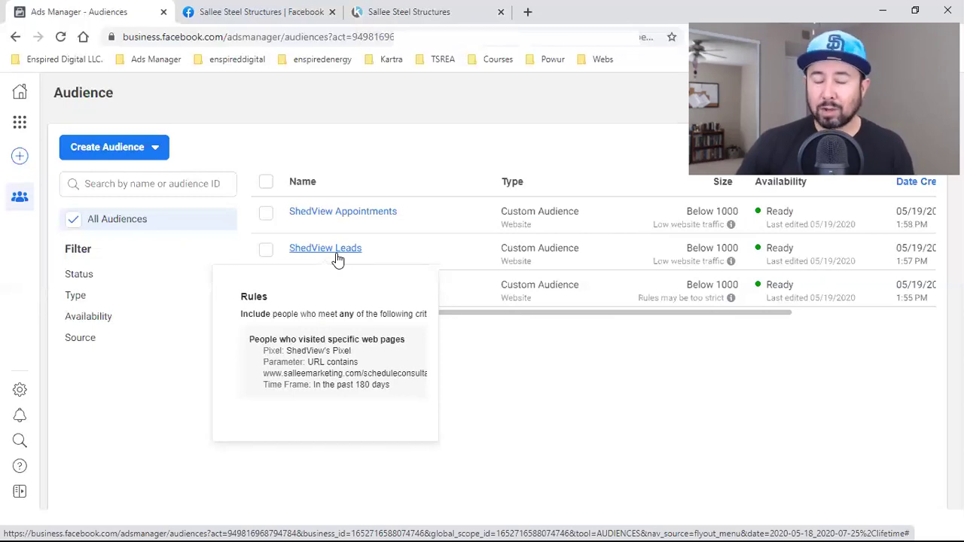
mouse_move(362, 222)
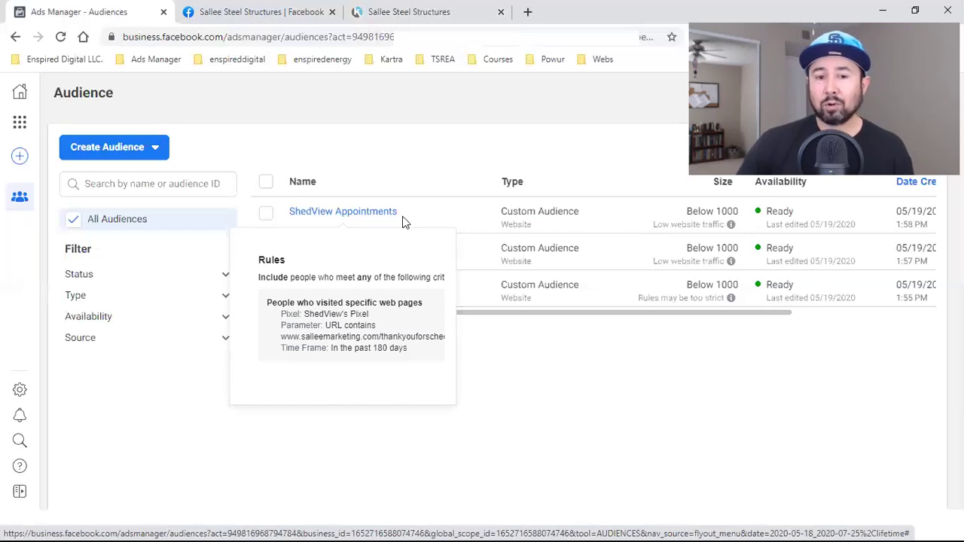
left_click(394, 7)
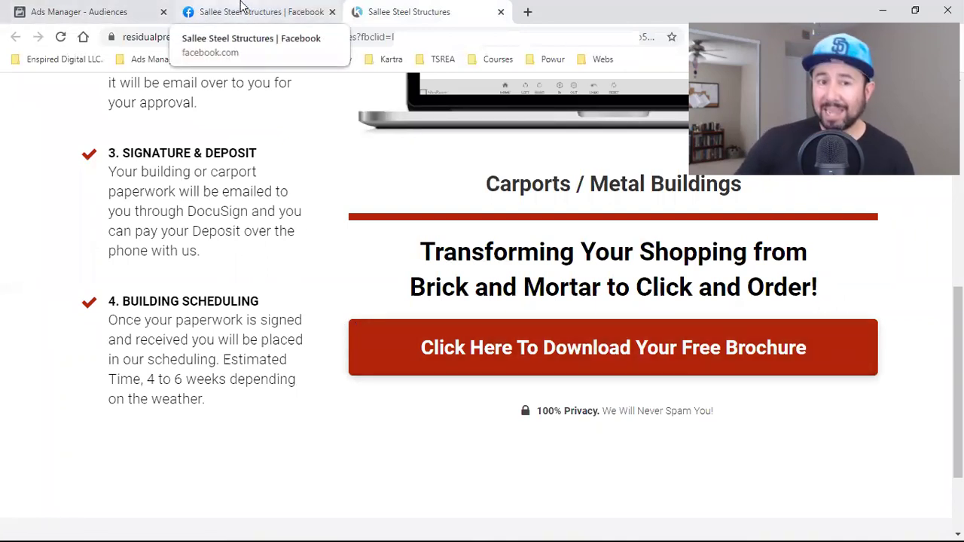
- Review the ShedView audiences again, scroll the landing page to the top, and return to Audiences
left_click(170, 6)
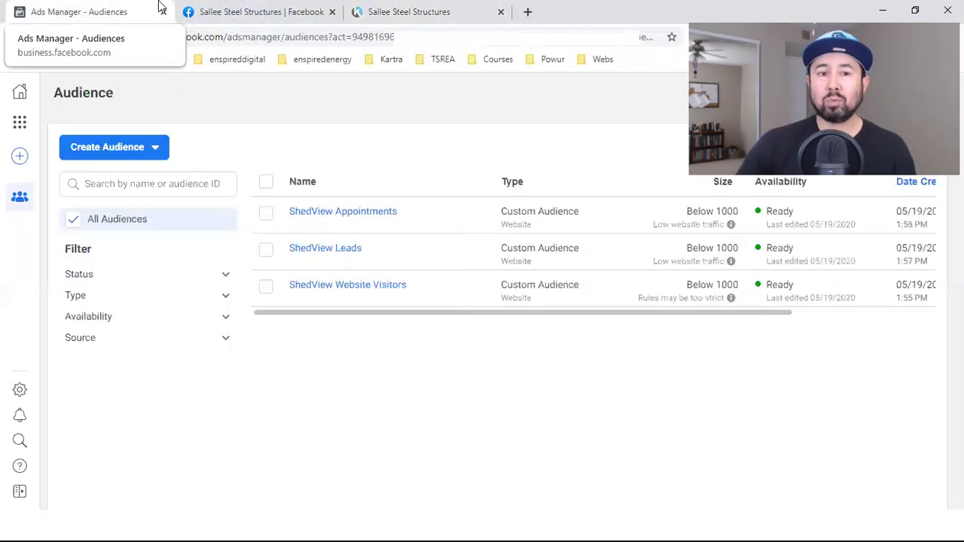
mouse_move(341, 213)
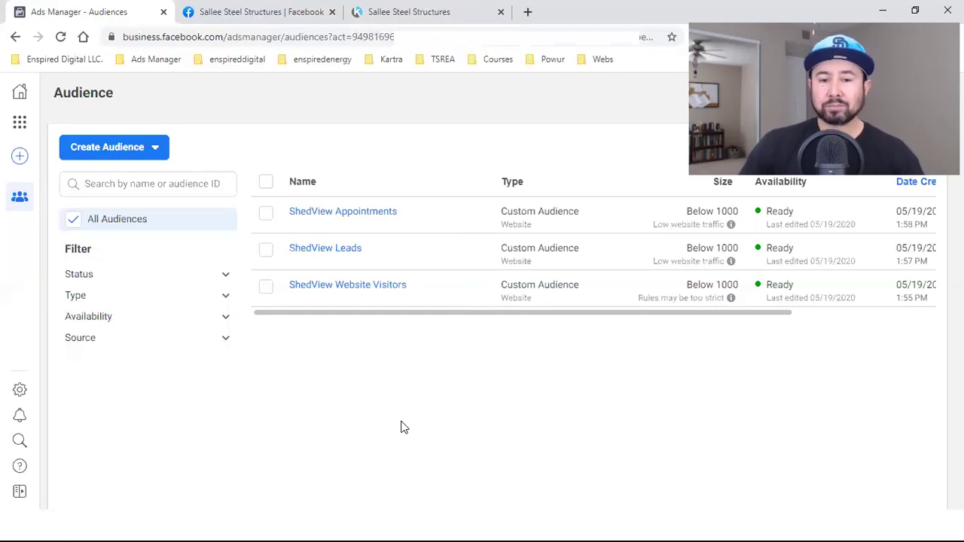
mouse_move(343, 213)
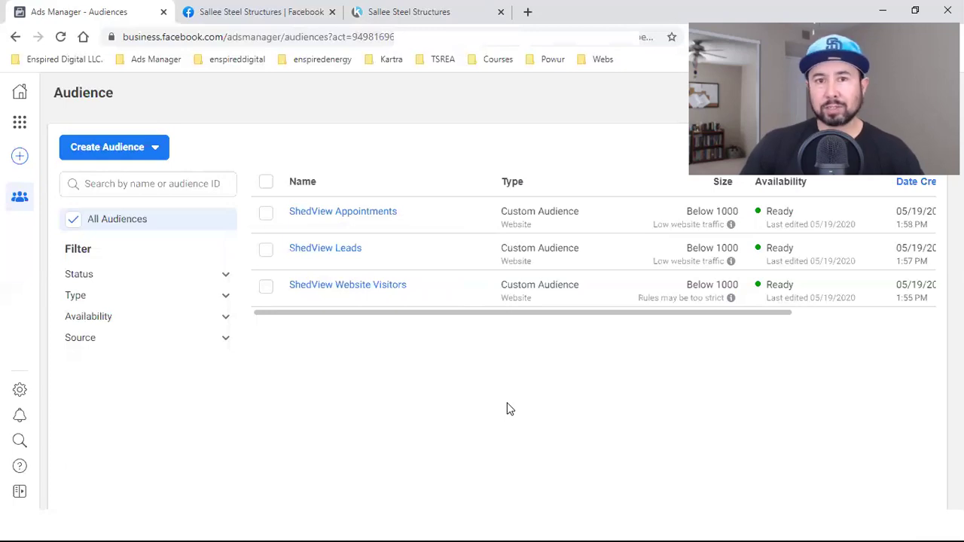
left_click(443, 9)
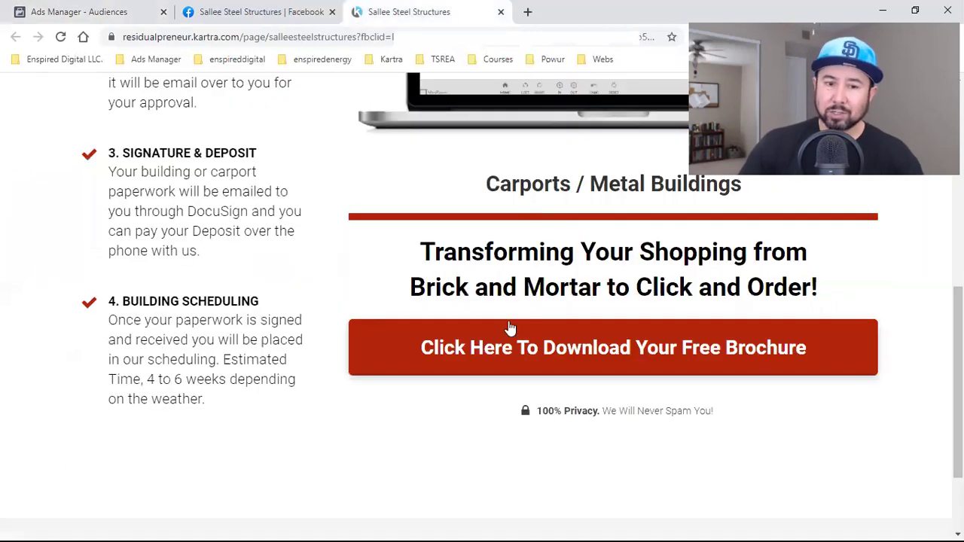
scroll(510, 331, "up", 10)
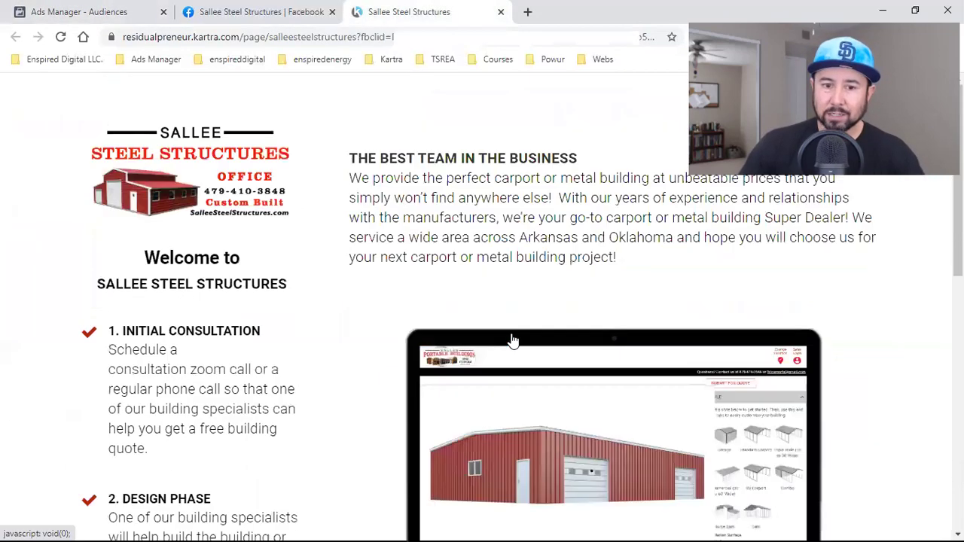
left_click(87, 9)
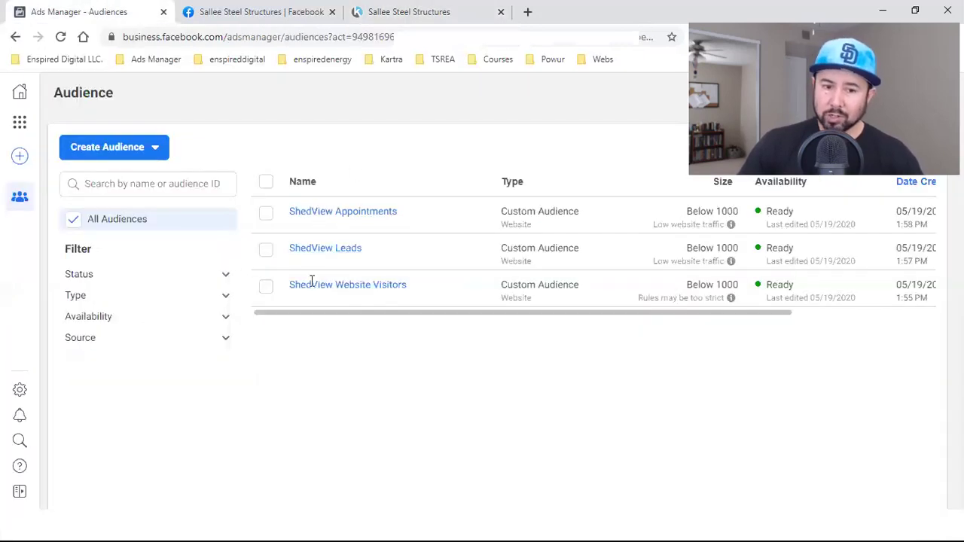
mouse_move(312, 280)
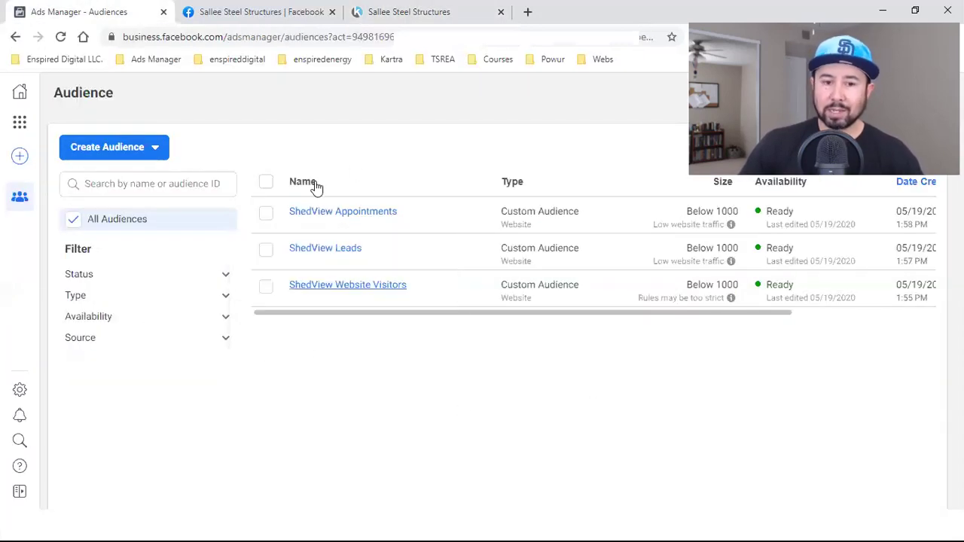
- Choose Create Audience > Custom Audience to see the audience source options
left_click(105, 155)
left_click(125, 181)
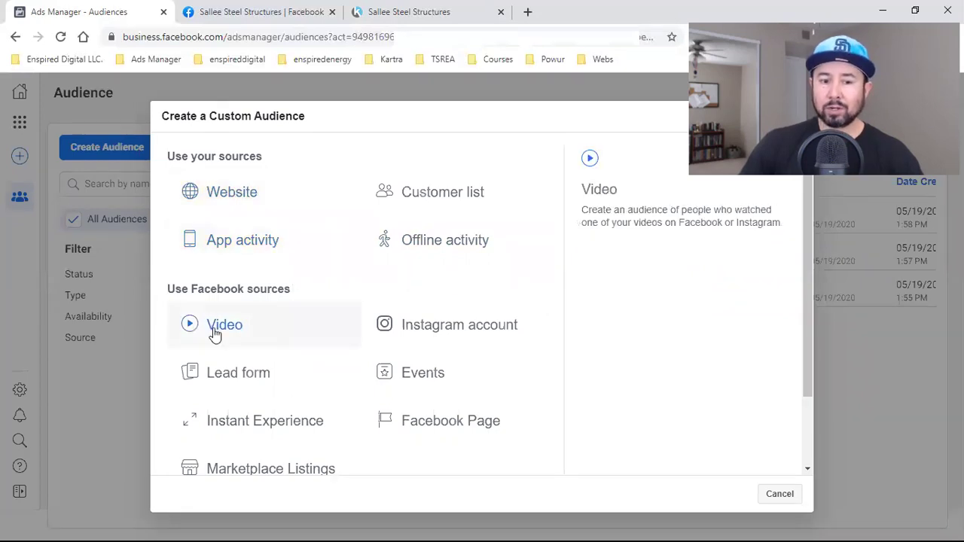
- Pick Video as the source and expand the Engagement dropdown of watch options
left_click(215, 333)
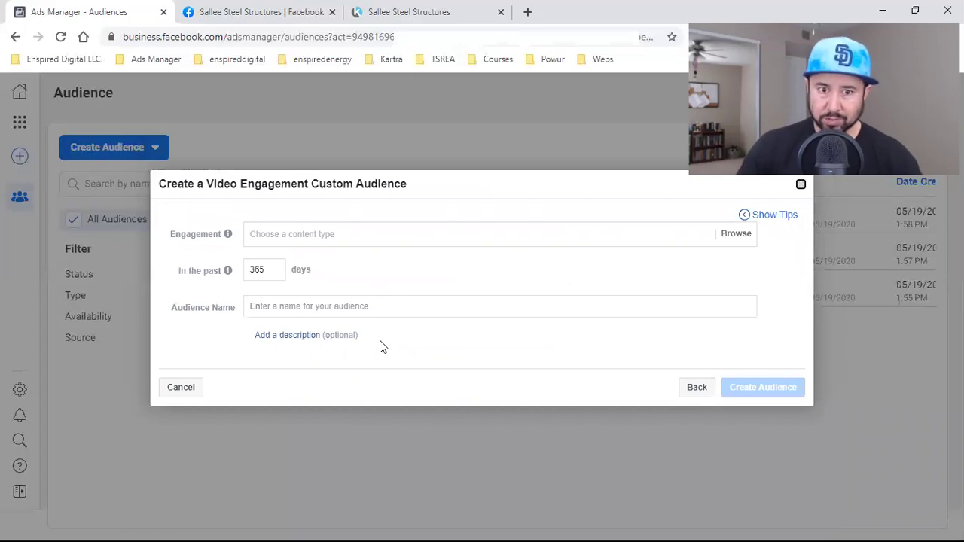
left_click(327, 232)
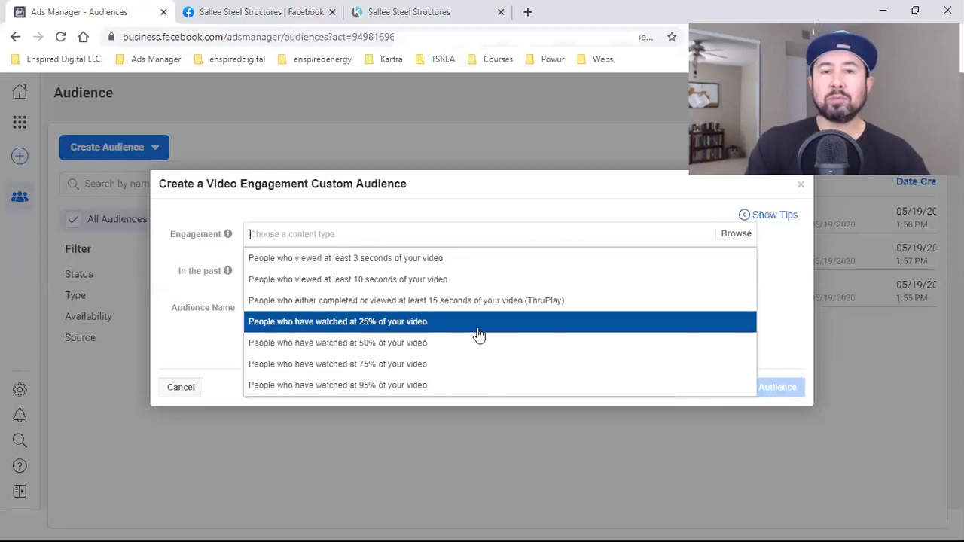
- Target people who watched 25% of the video and bring up the video list
left_click(440, 329)
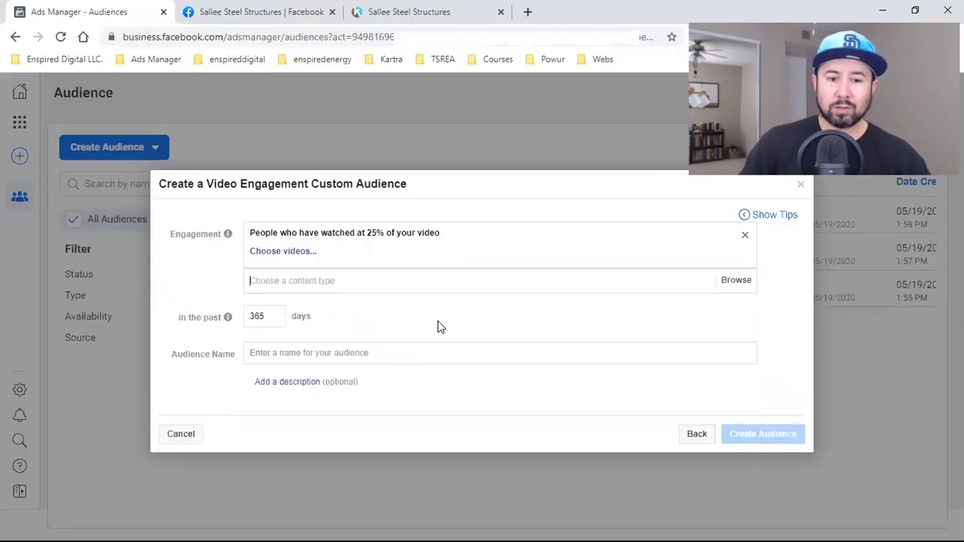
left_click(275, 256)
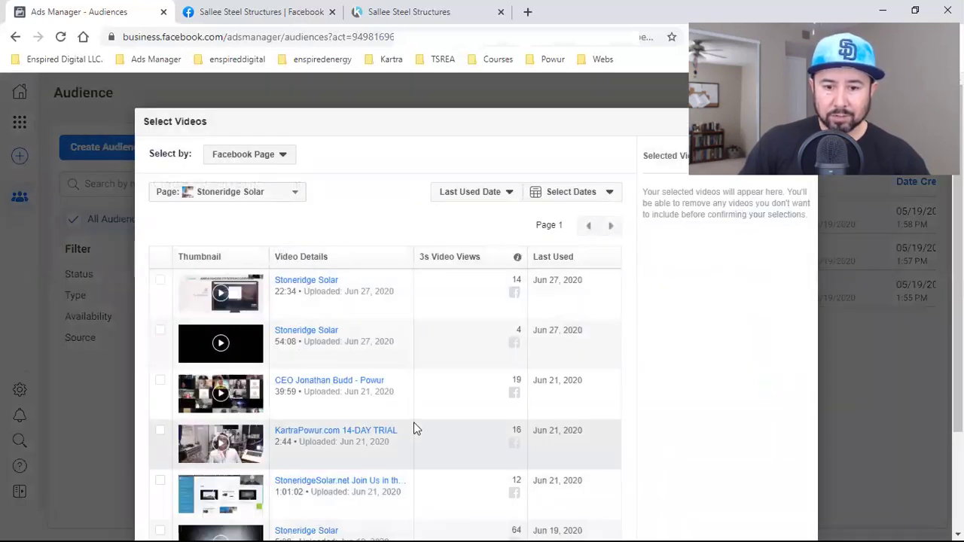
scroll(413, 372, "down", 3)
scroll(413, 372, "up", 3)
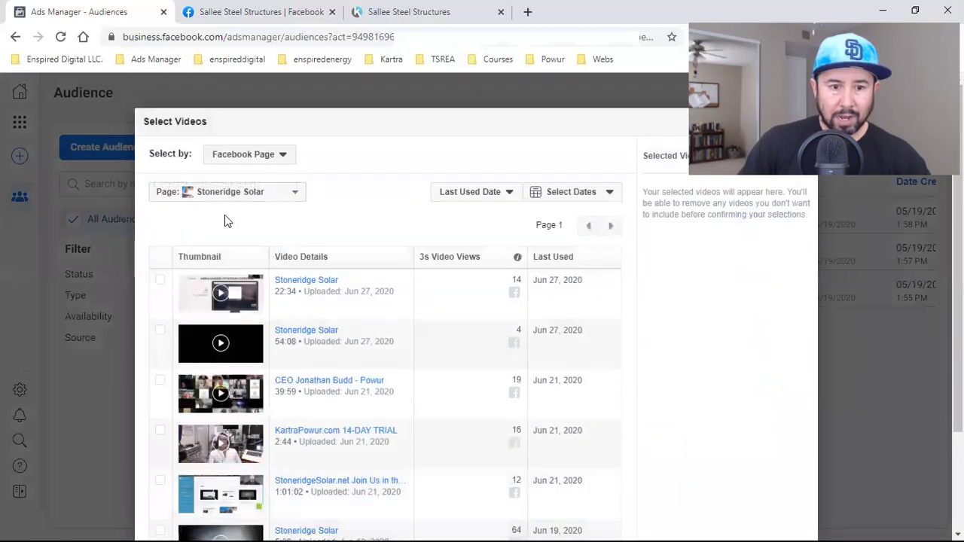
- List the Sallee Steel Structures page's videos, then switch to that Facebook page tab
left_click(246, 197)
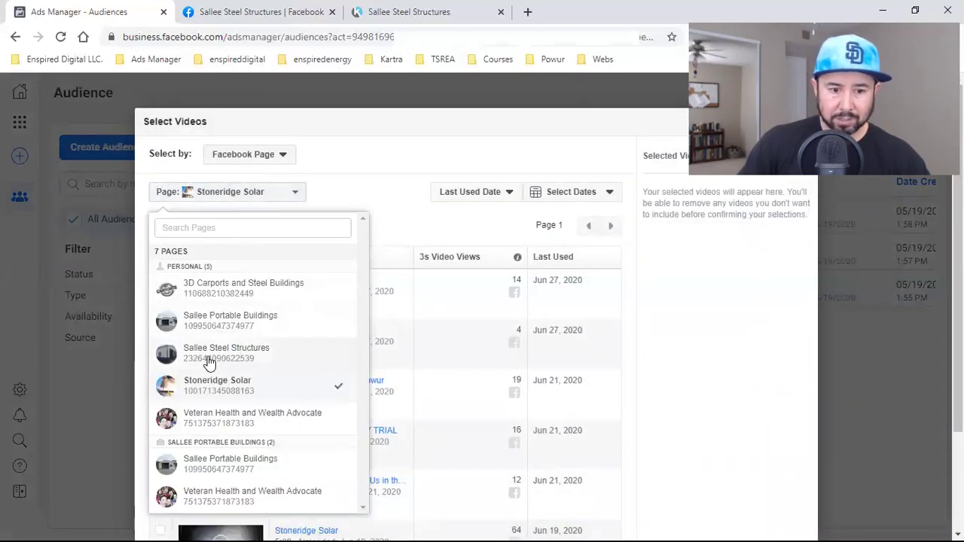
left_click(209, 361)
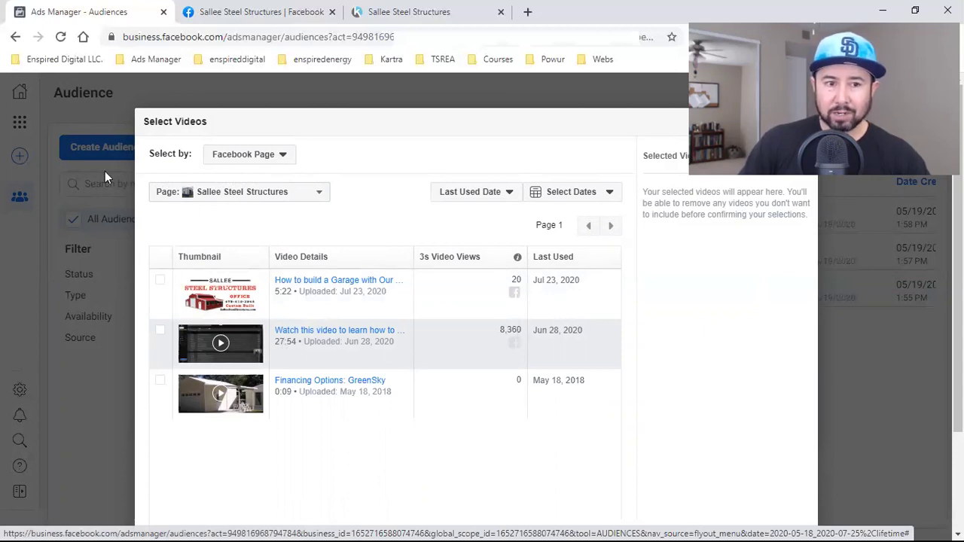
key("ctrl+Tab")
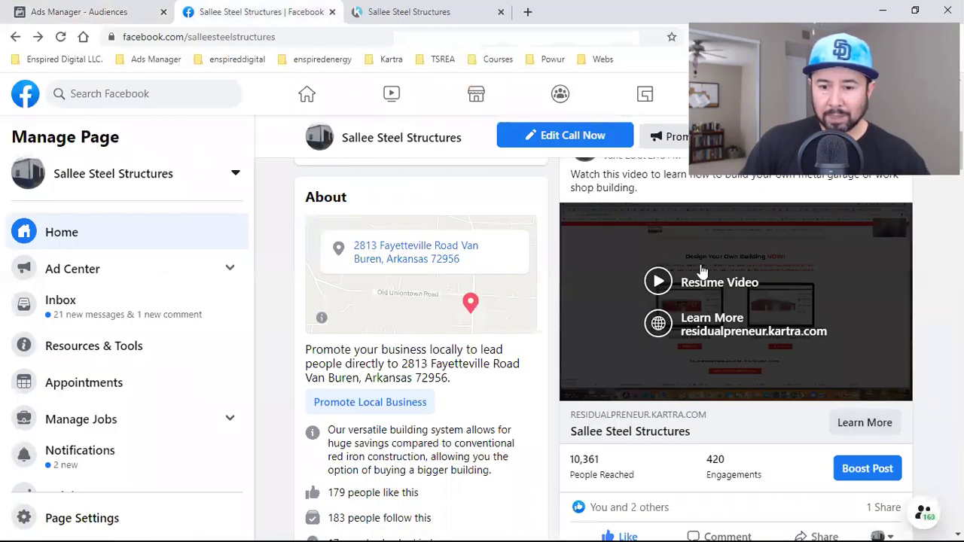
- Play and close the page's intro video, then return to the Ads Manager video selection
left_click(657, 278)
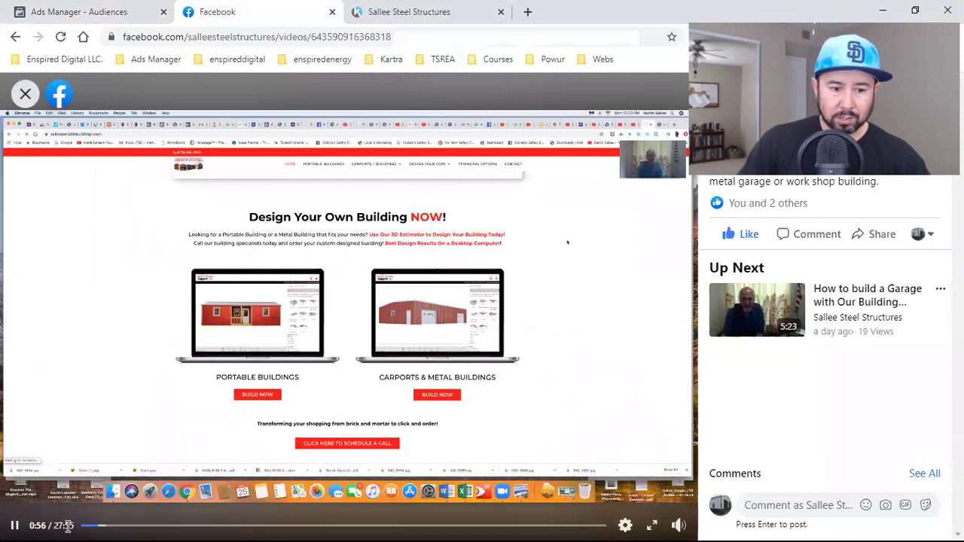
left_click(25, 93)
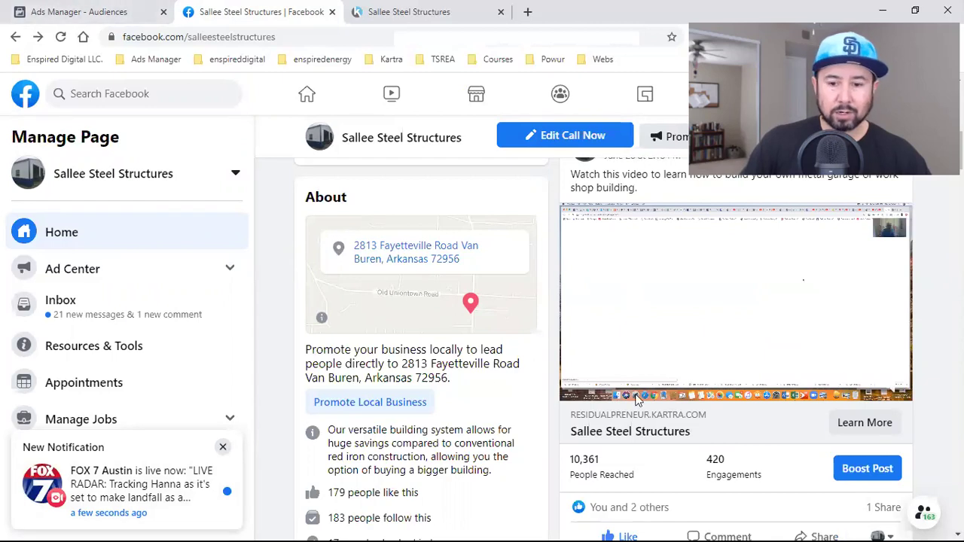
left_click(79, 9)
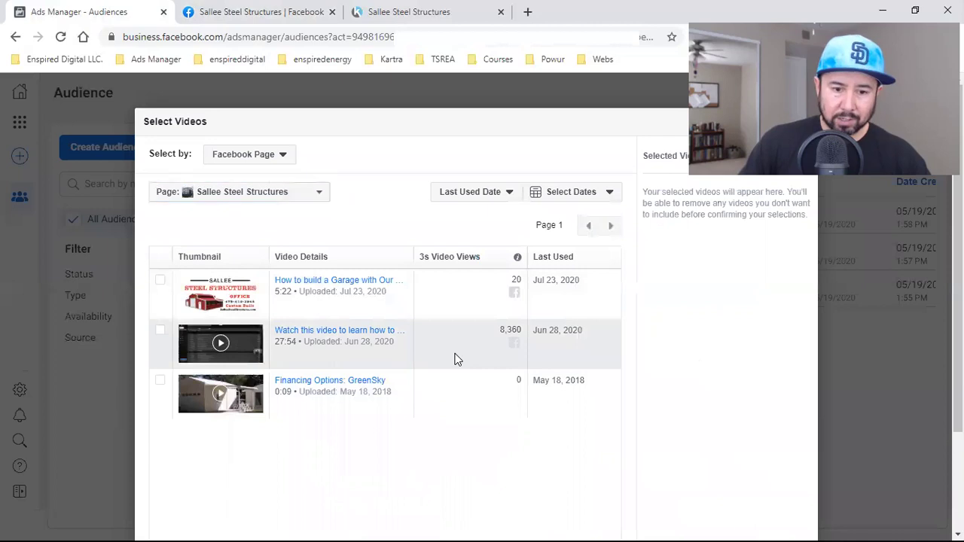
- Select and confirm the 27:54 intro video for the audience
scroll(647, 316, "down", 2)
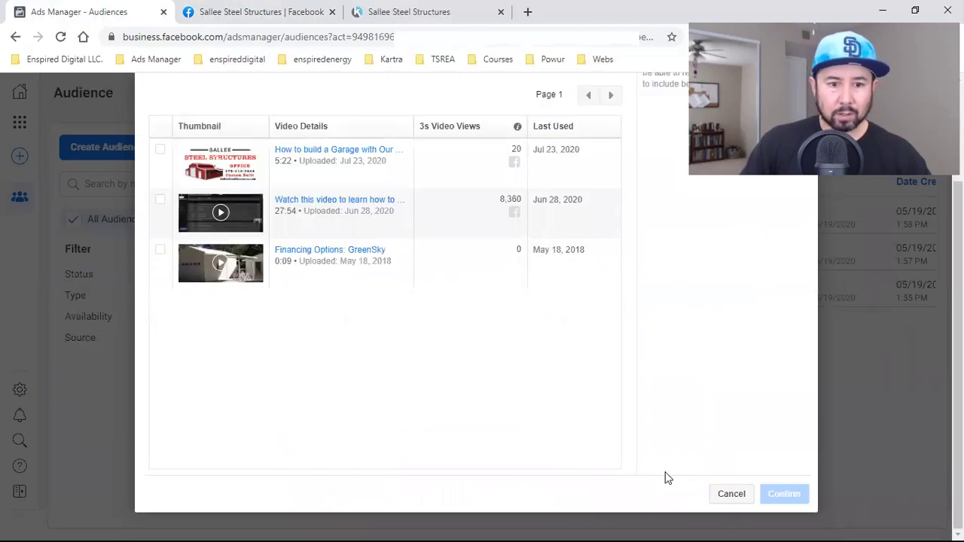
scroll(156, 306, "up", 2)
left_click(159, 337)
scroll(541, 409, "down", 2)
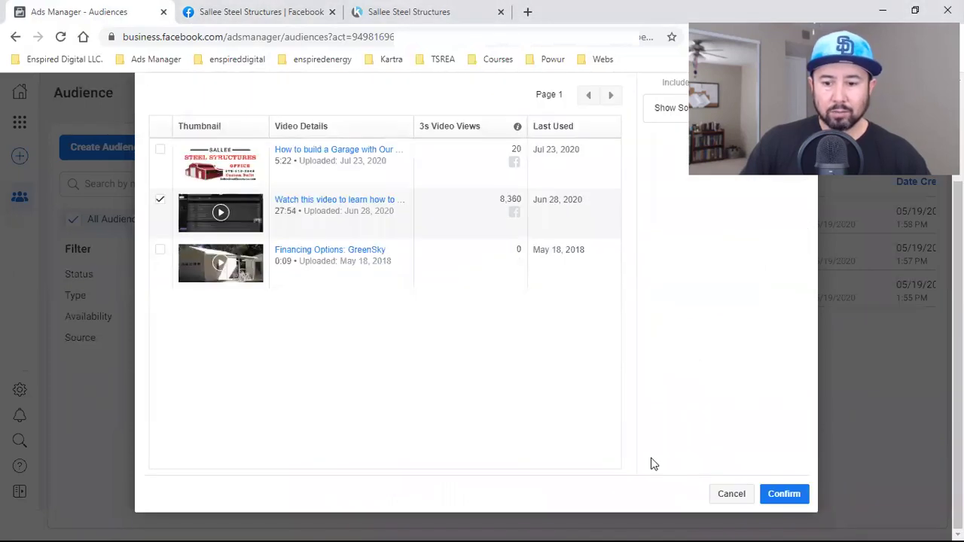
left_click(785, 494)
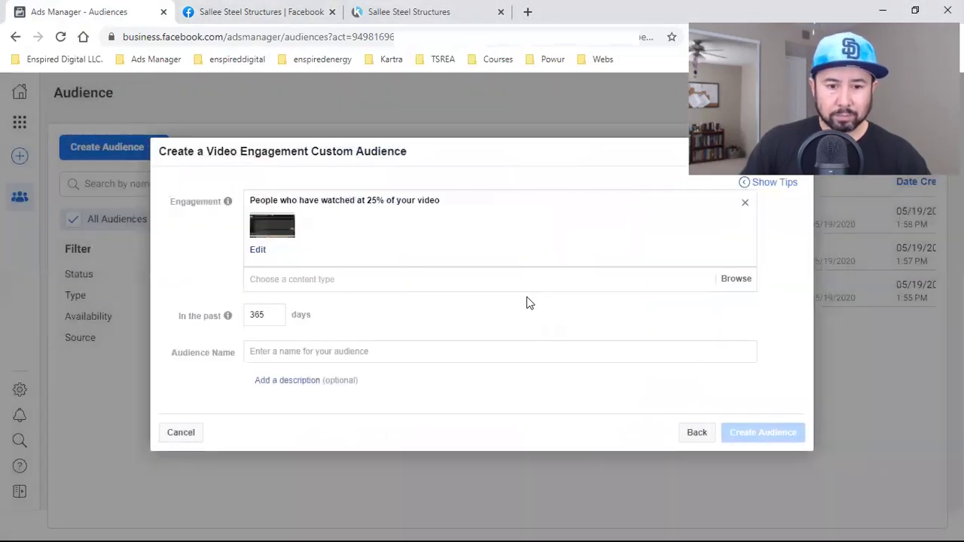
- Name the audience '25% of INTRO VIDEO' and create it
left_click(290, 348)
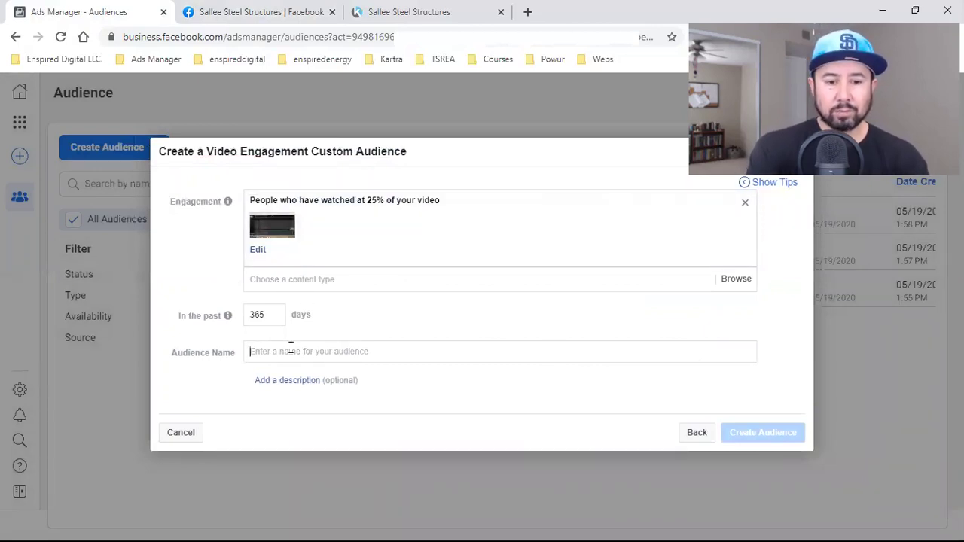
type("25% of INTRO VIDEO")
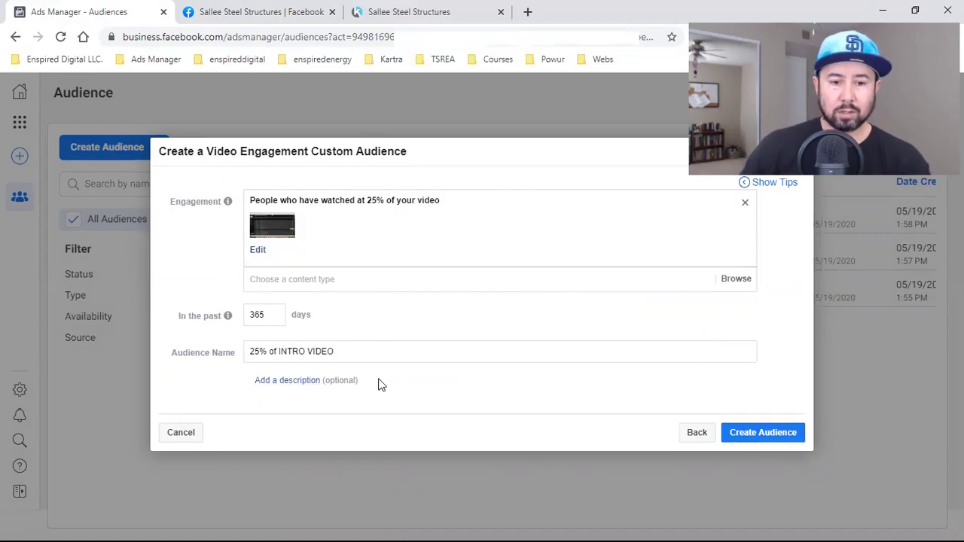
left_click(754, 443)
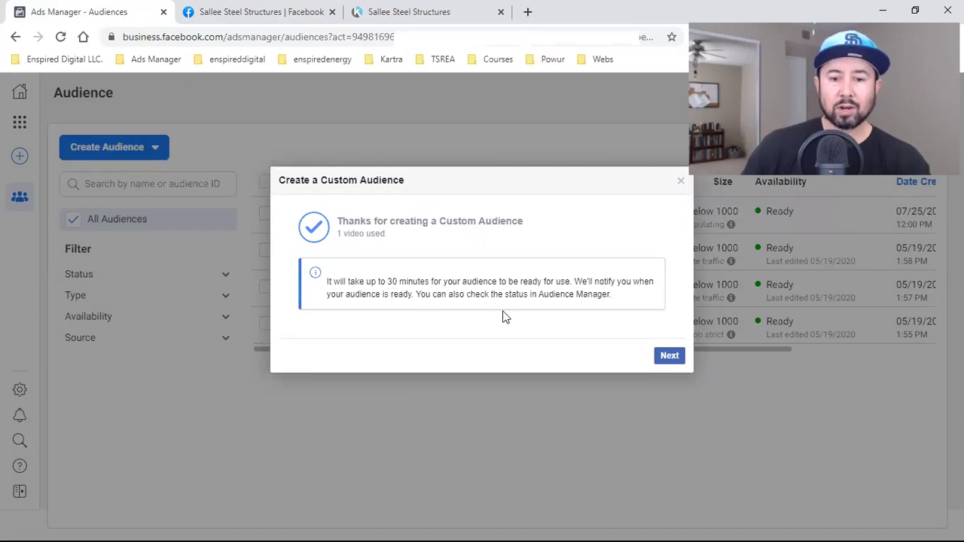
- Dismiss the confirmation and Next Steps dialogs to reach the Audiences list with '25% of INTRO VIDEO'
left_click(670, 356)
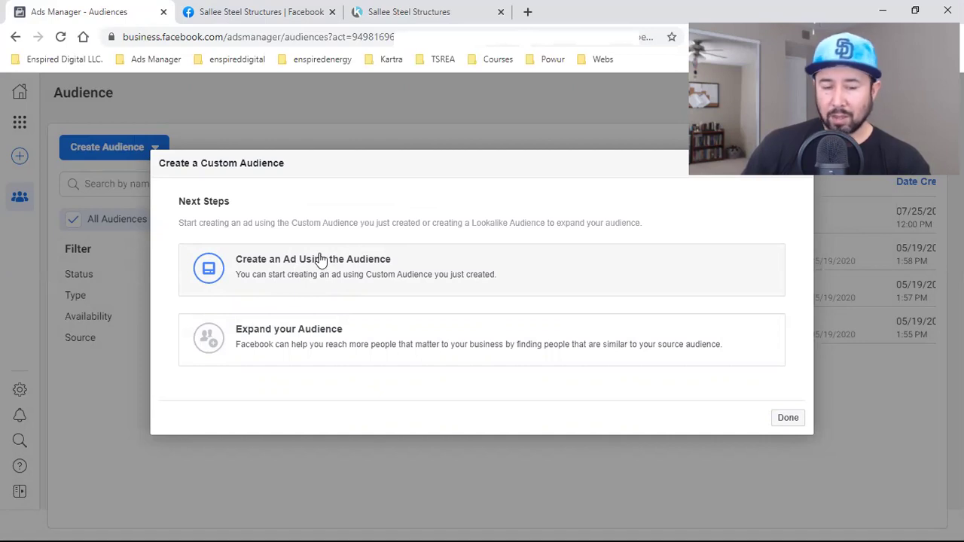
left_click(788, 418)
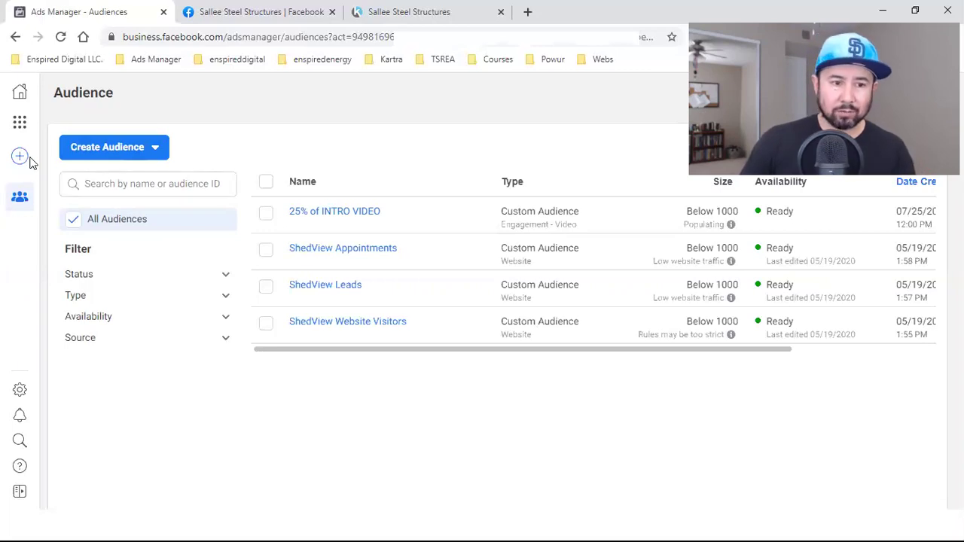
- Open Events Manager from the Business Tools menu to view ShedView's Pixel activity
mouse_move(19, 155)
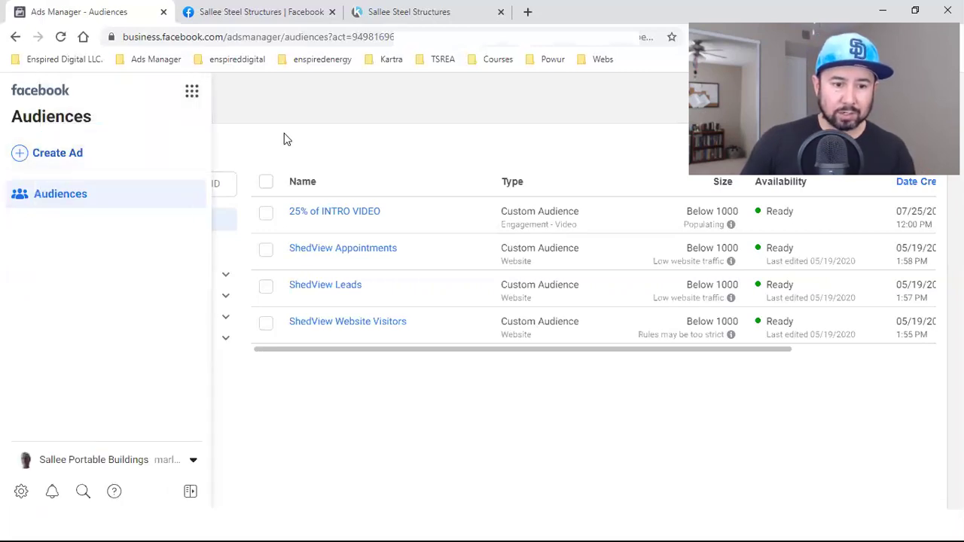
left_click(22, 126)
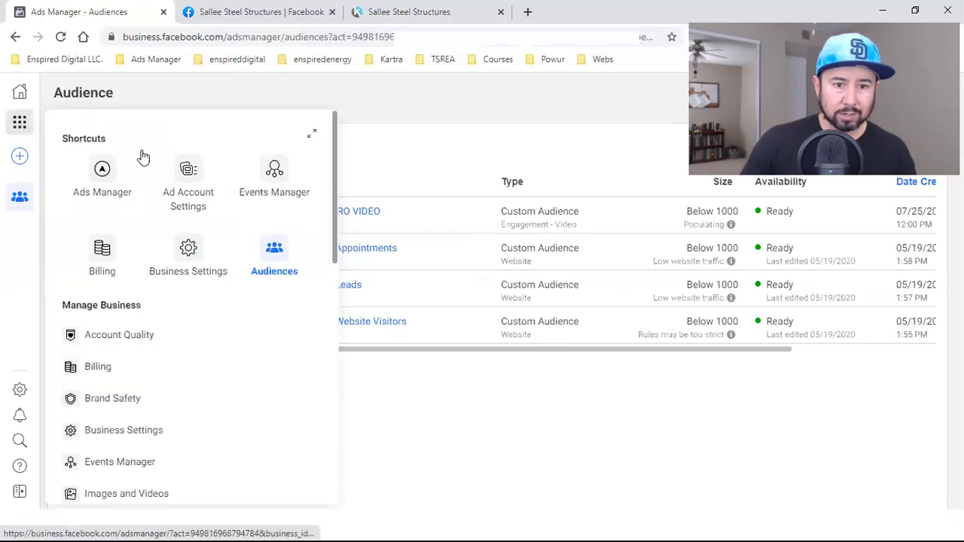
left_click(271, 171)
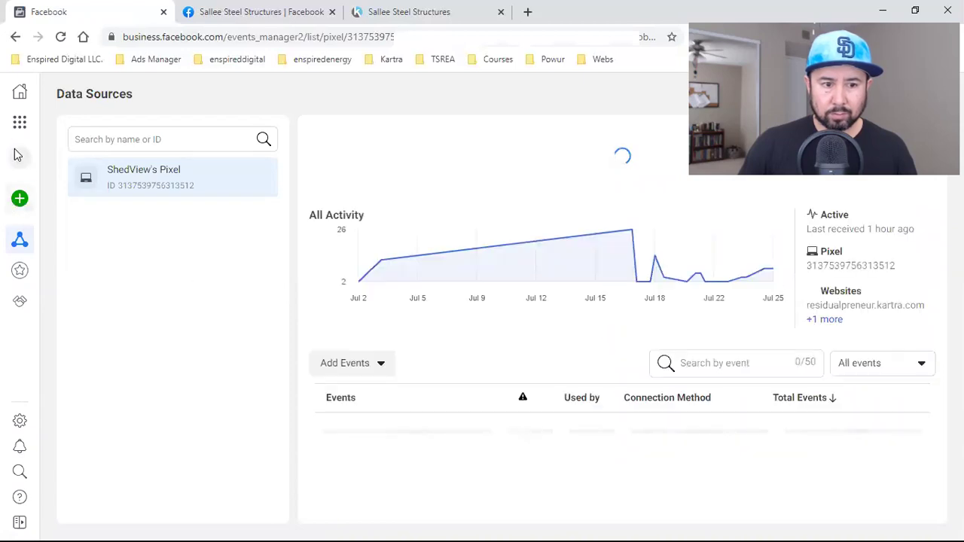
- View Events Manager's Custom Conversions, then switch to the Sallee Steel Structures landing page tab
mouse_move(32, 209)
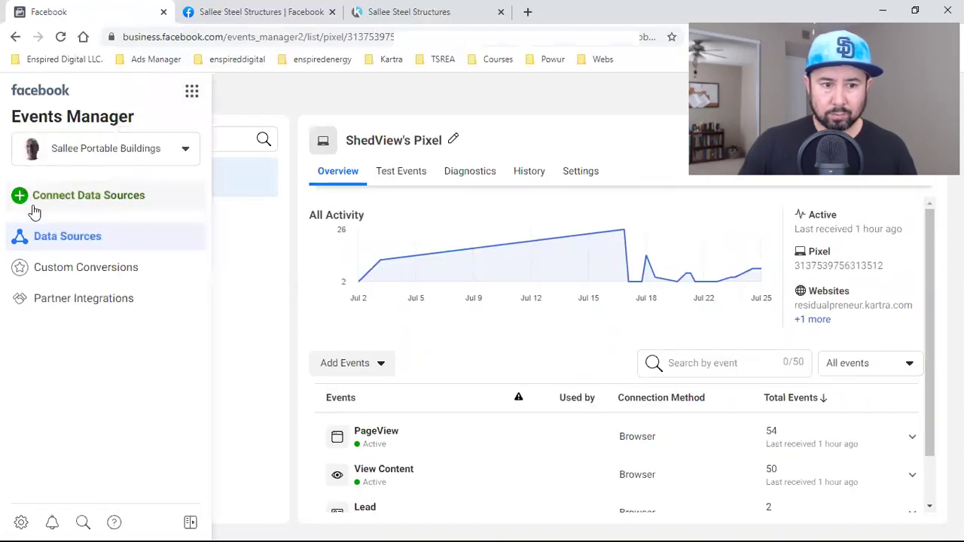
left_click(100, 274)
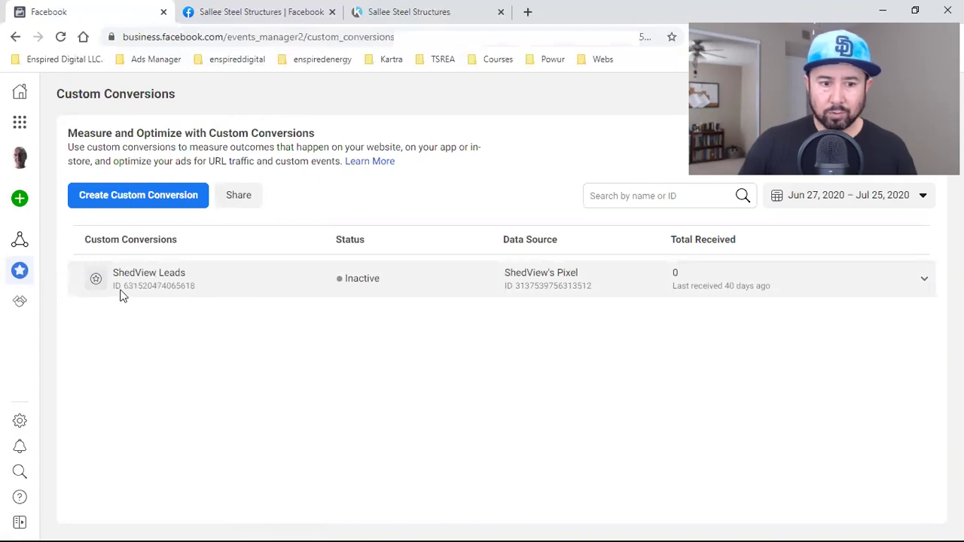
left_click(405, 12)
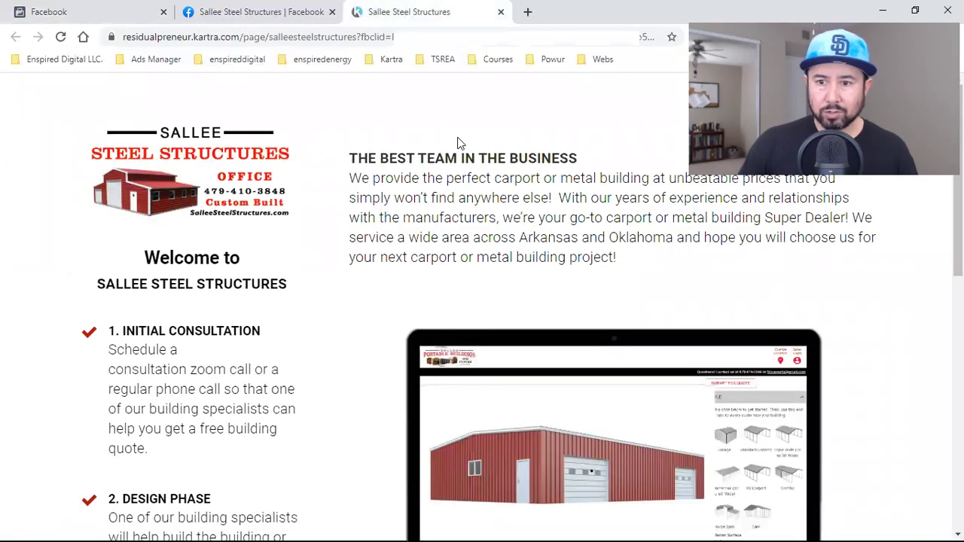
- Confirm in Pixel Helper that ShedView's Pixel fires PageView and ViewContent, then return to Events Manager
left_click(769, 37)
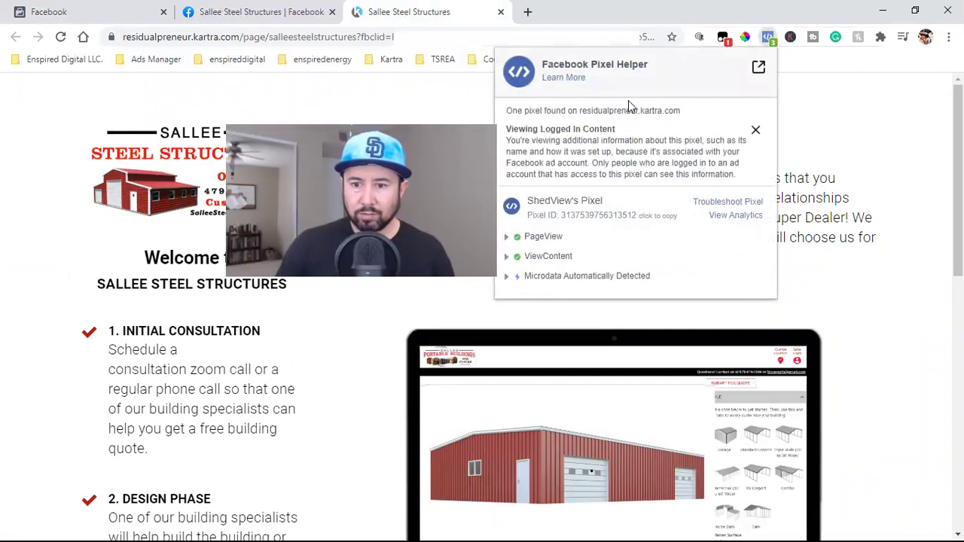
key("ctrl+1")
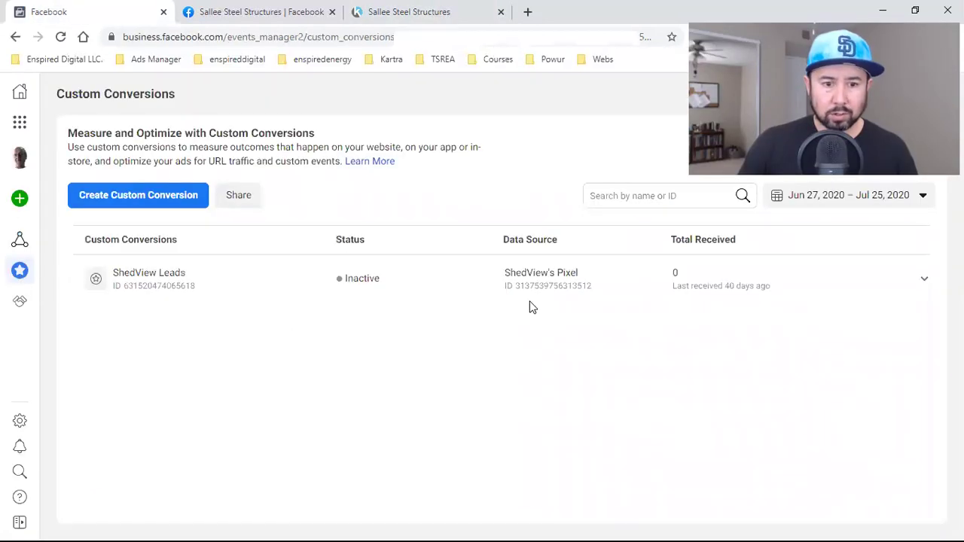